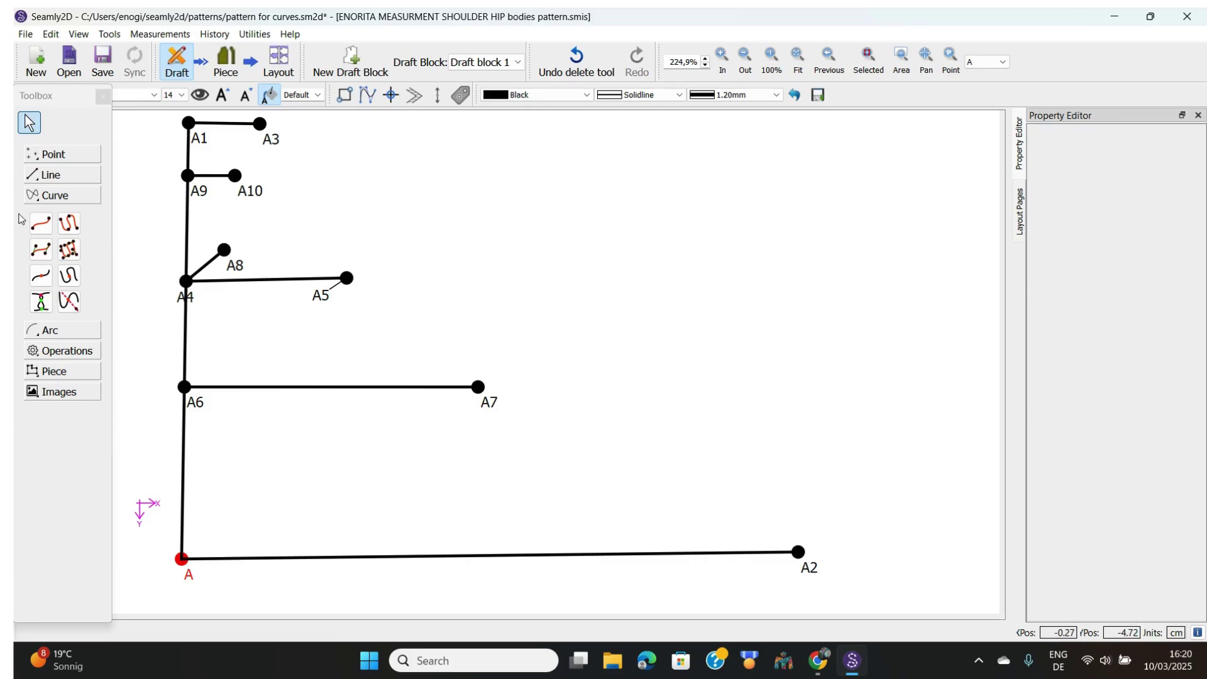
# Create an interactive curve from point A3 to point A5.
pyautogui.click(62, 156)
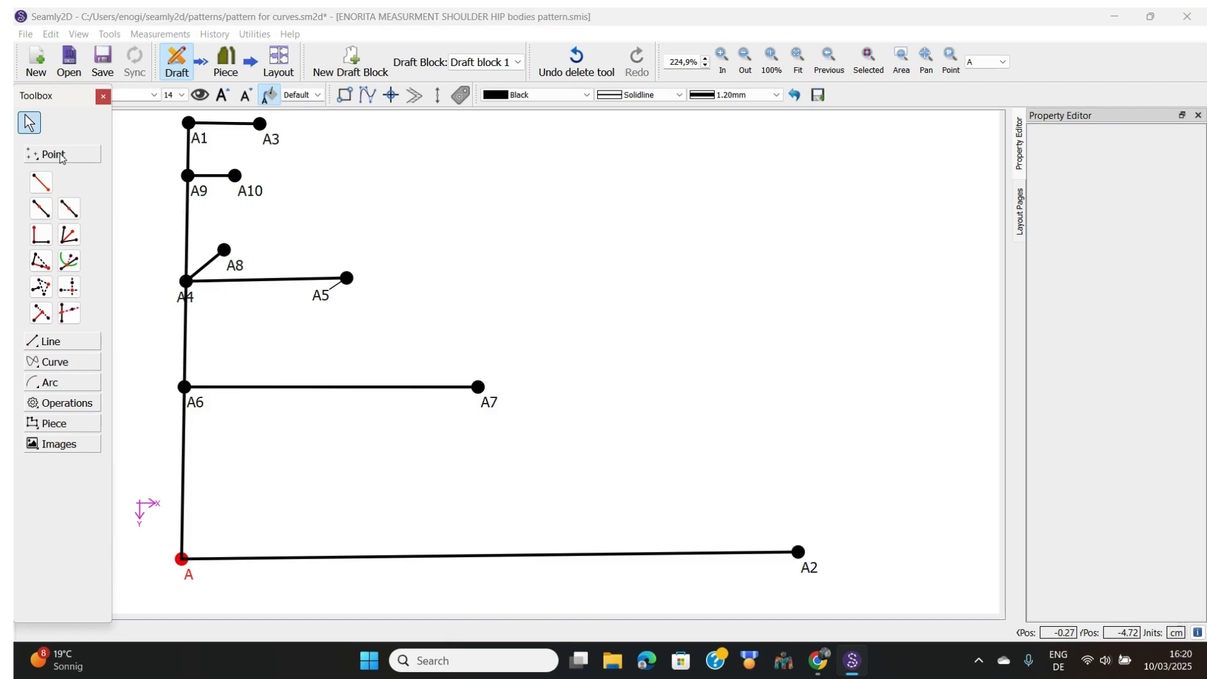
pyautogui.click(62, 342)
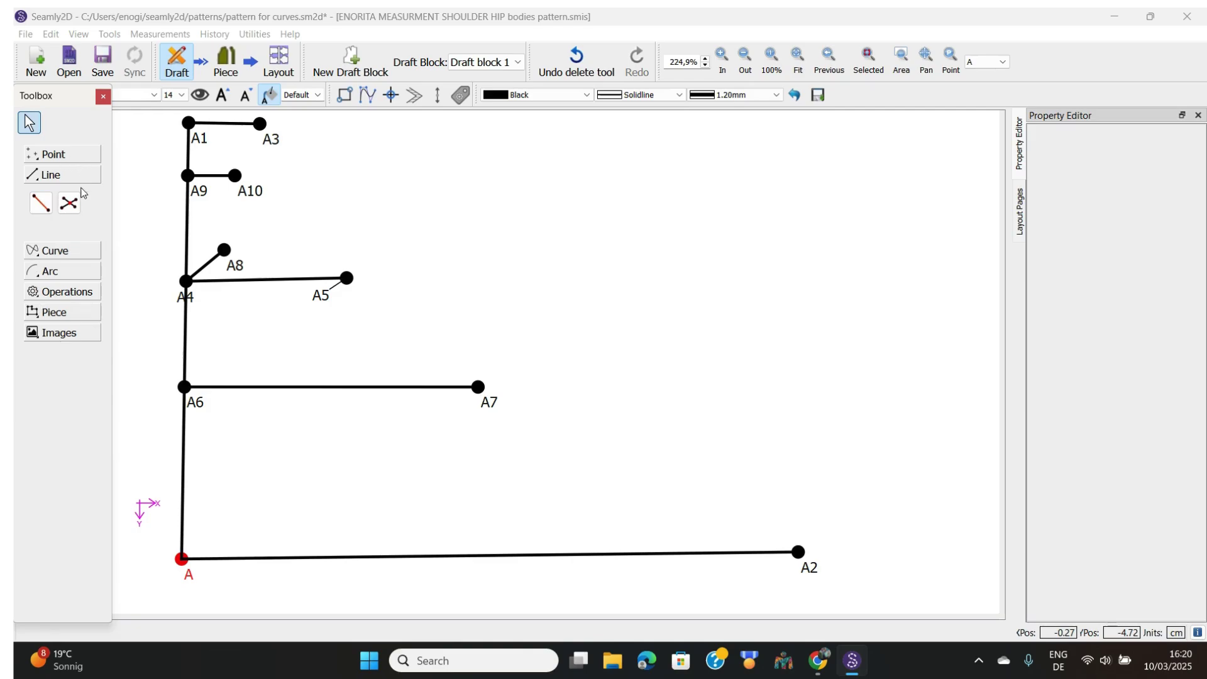
pyautogui.click(55, 253)
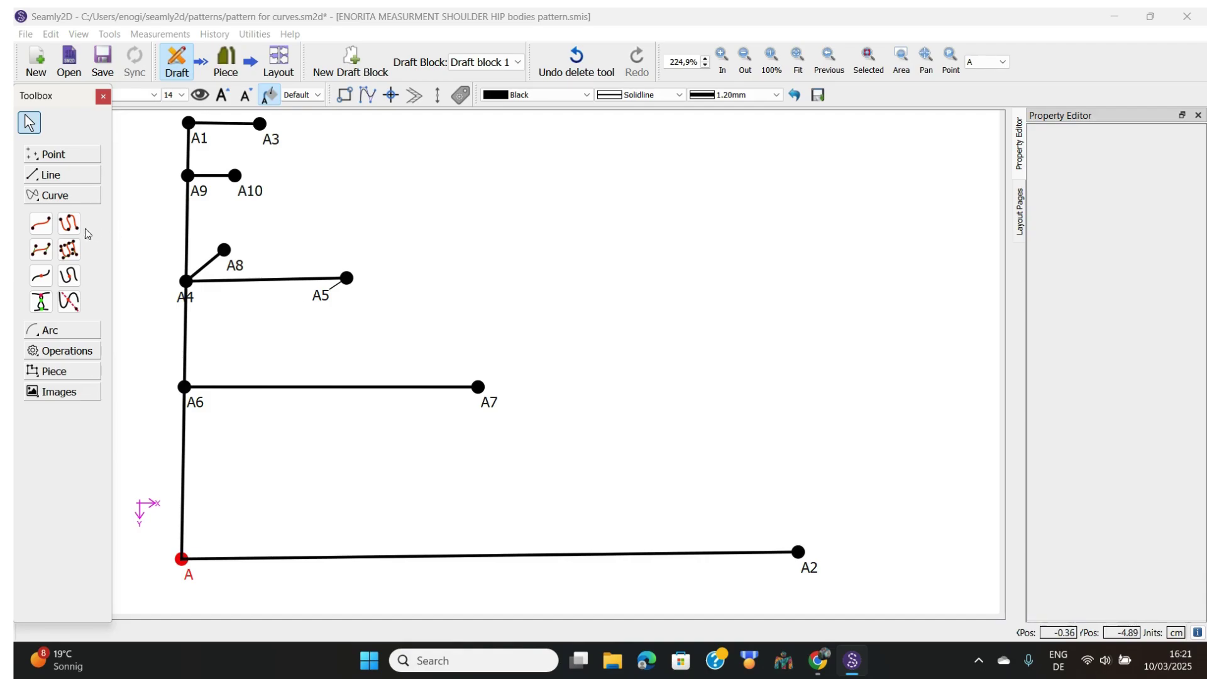
pyautogui.click(42, 224)
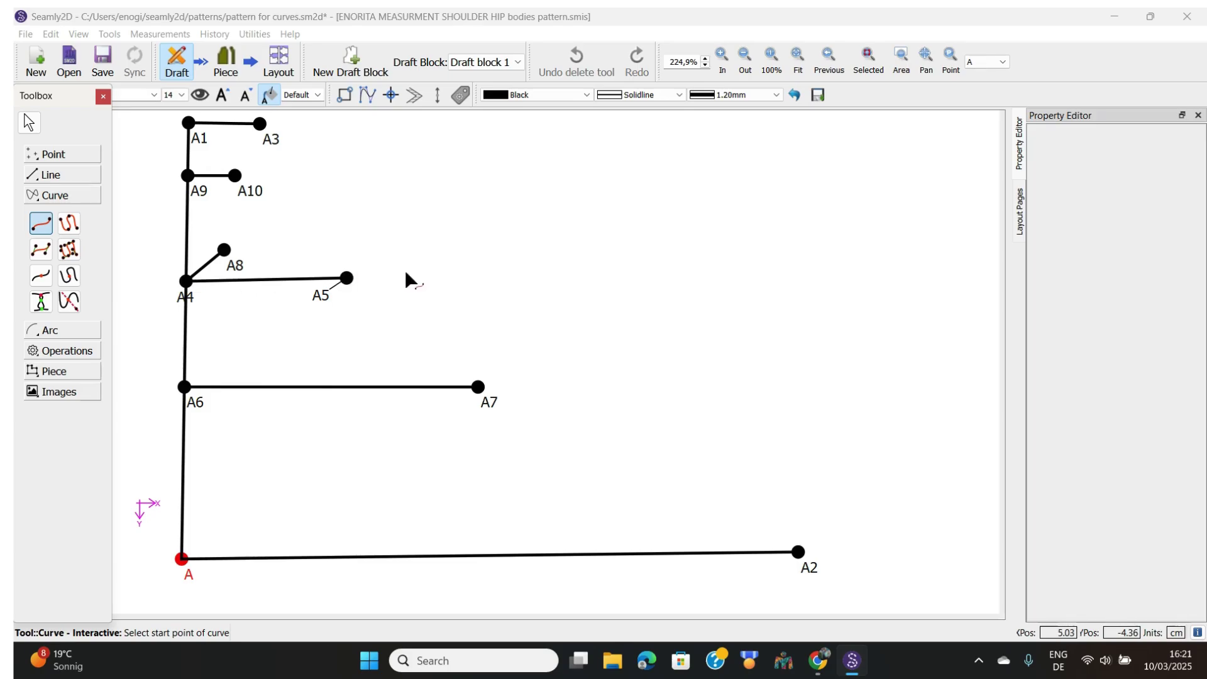
pyautogui.click(269, 136)
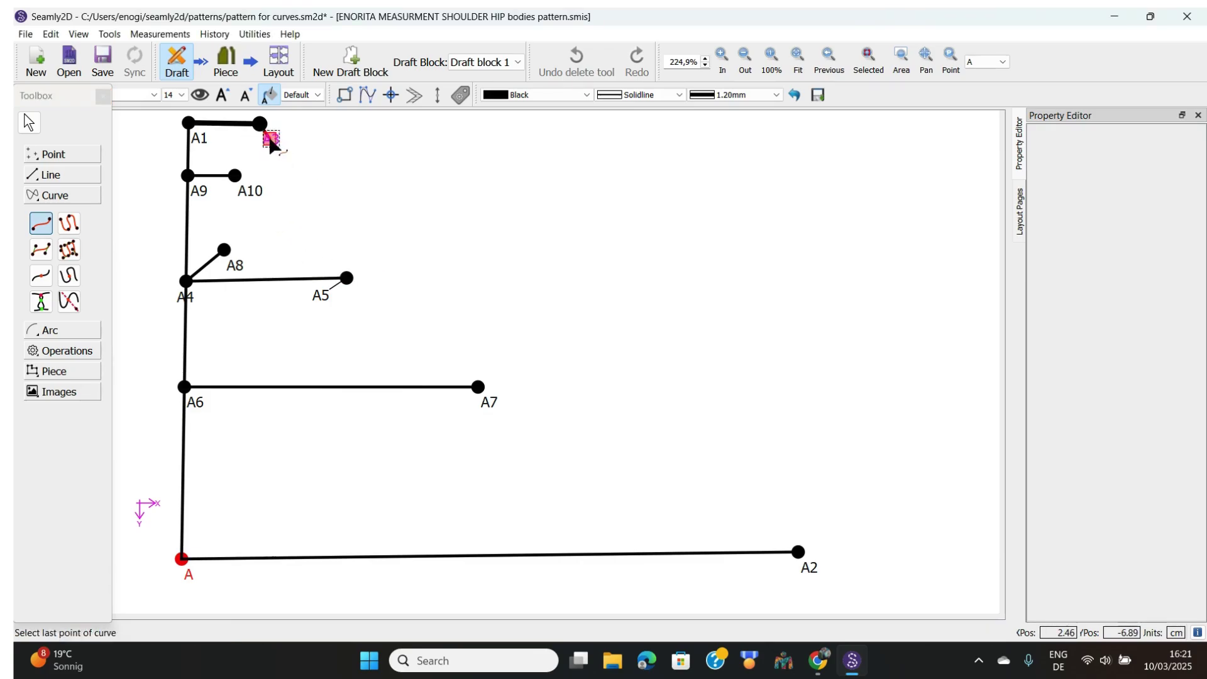
pyautogui.click(347, 284)
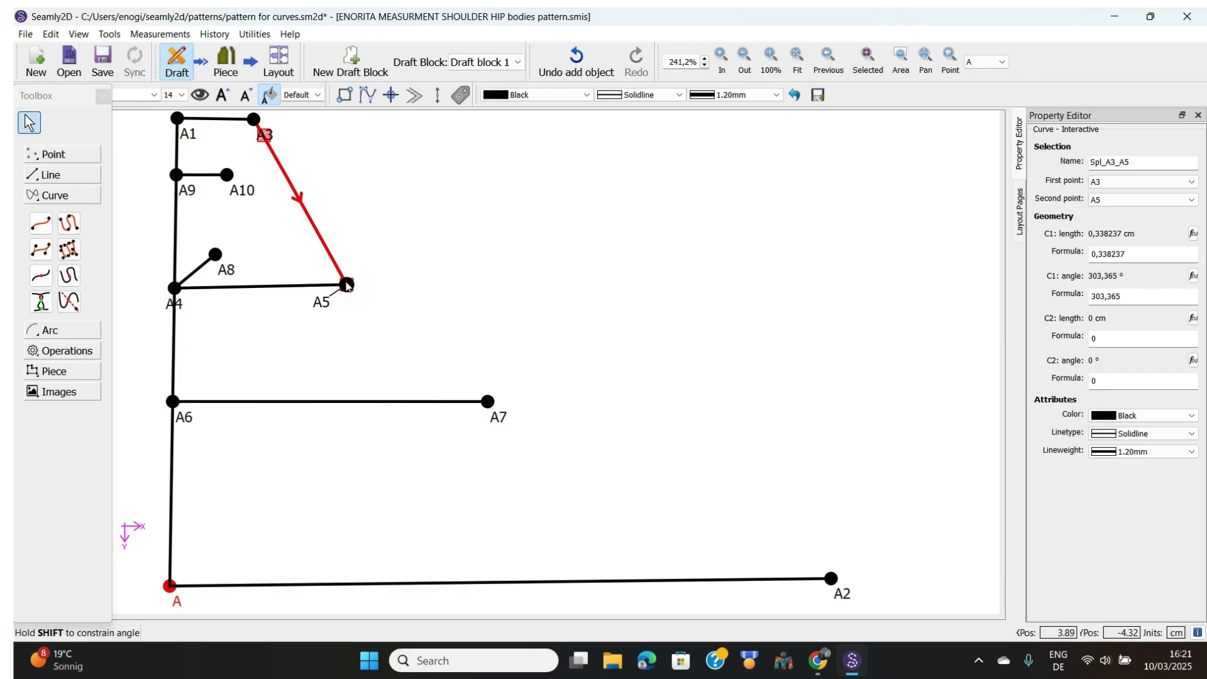
# Reshape the A3–A5 curve so it bends through A10, rounds just beside A8 and runs almost along line A4–A5 into A5.
pyautogui.moveTo(300, 200); pyautogui.dragTo(216, 254)
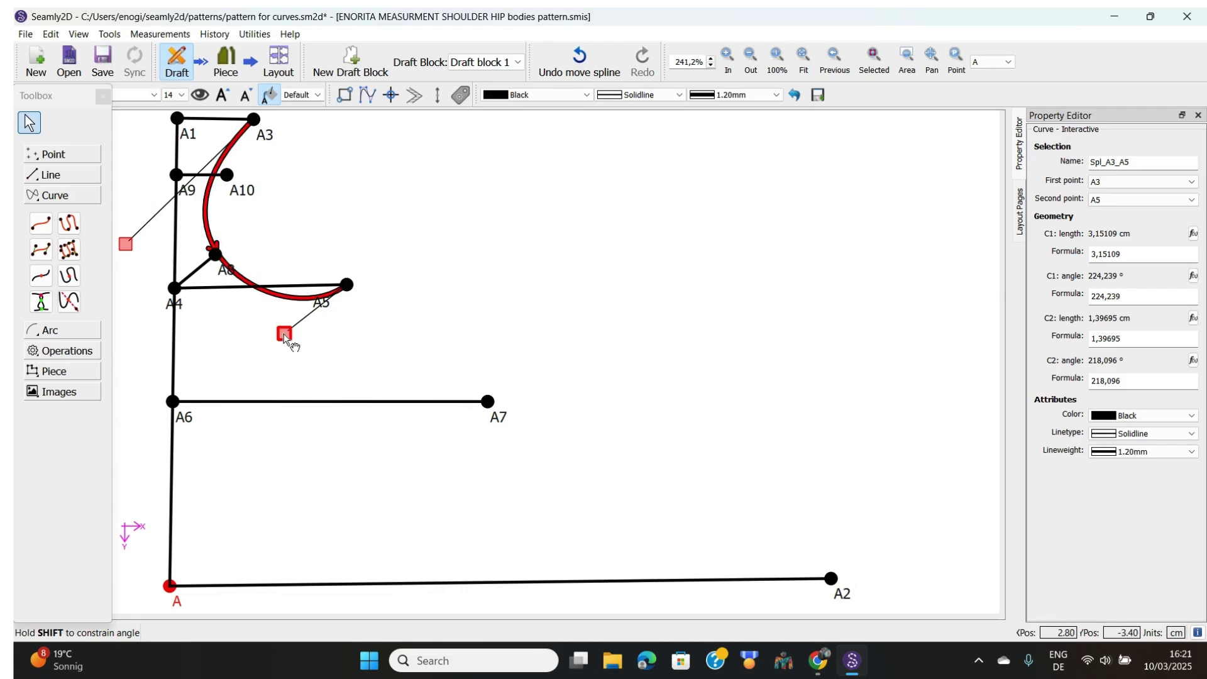
pyautogui.moveTo(284, 333); pyautogui.dragTo(264, 293)
pyautogui.moveTo(122, 242); pyautogui.dragTo(191, 208)
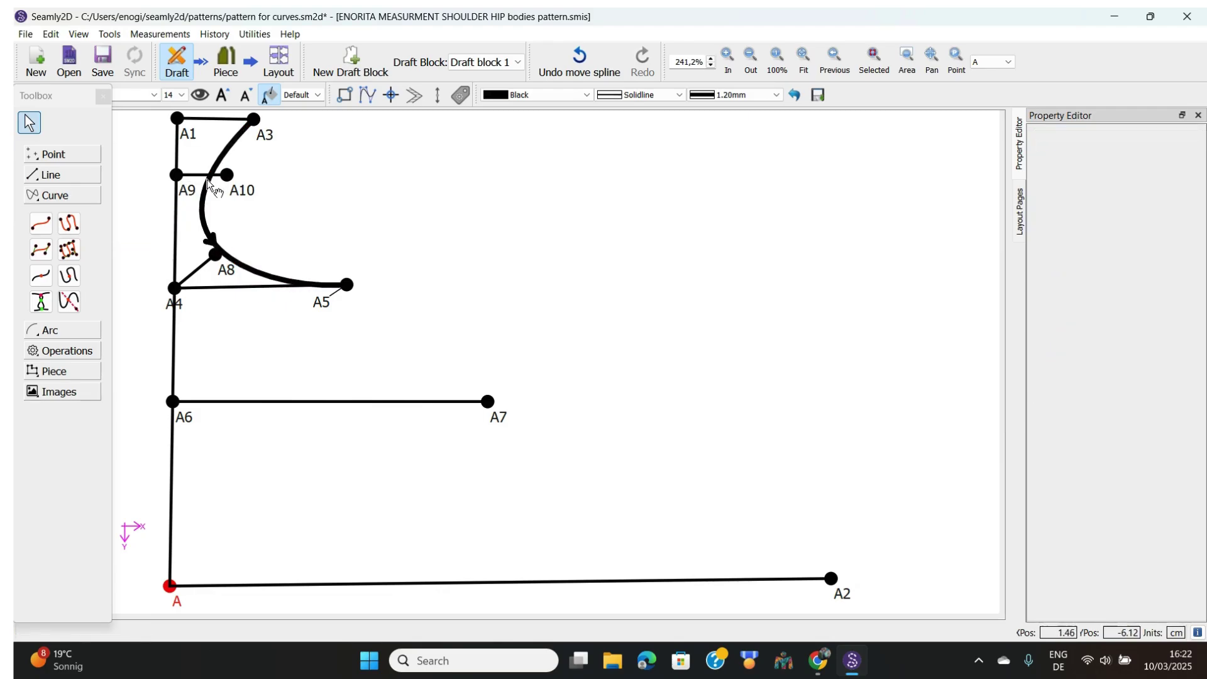
pyautogui.click(212, 188)
pyautogui.moveTo(123, 242); pyautogui.dragTo(155, 283)
pyautogui.click(416, 242)
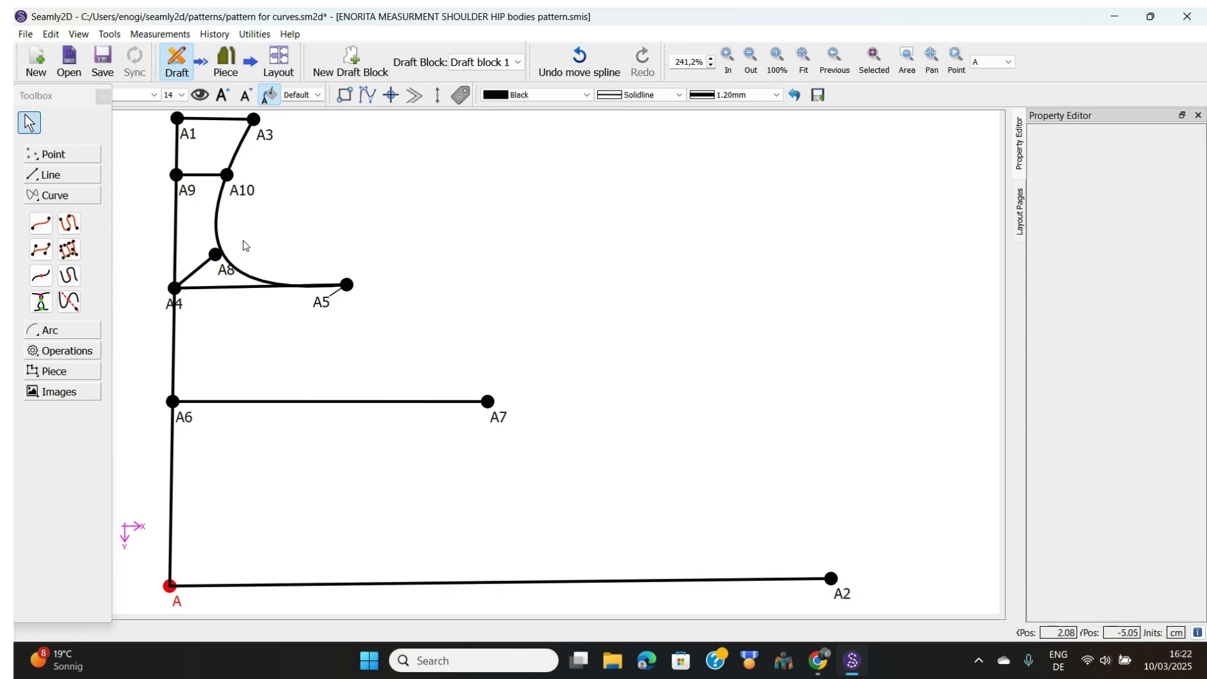
# In the A3–A5 curve's properties, set the first control point length to the formula Line_A9_A10*3,79.
pyautogui.rightClick(221, 200)
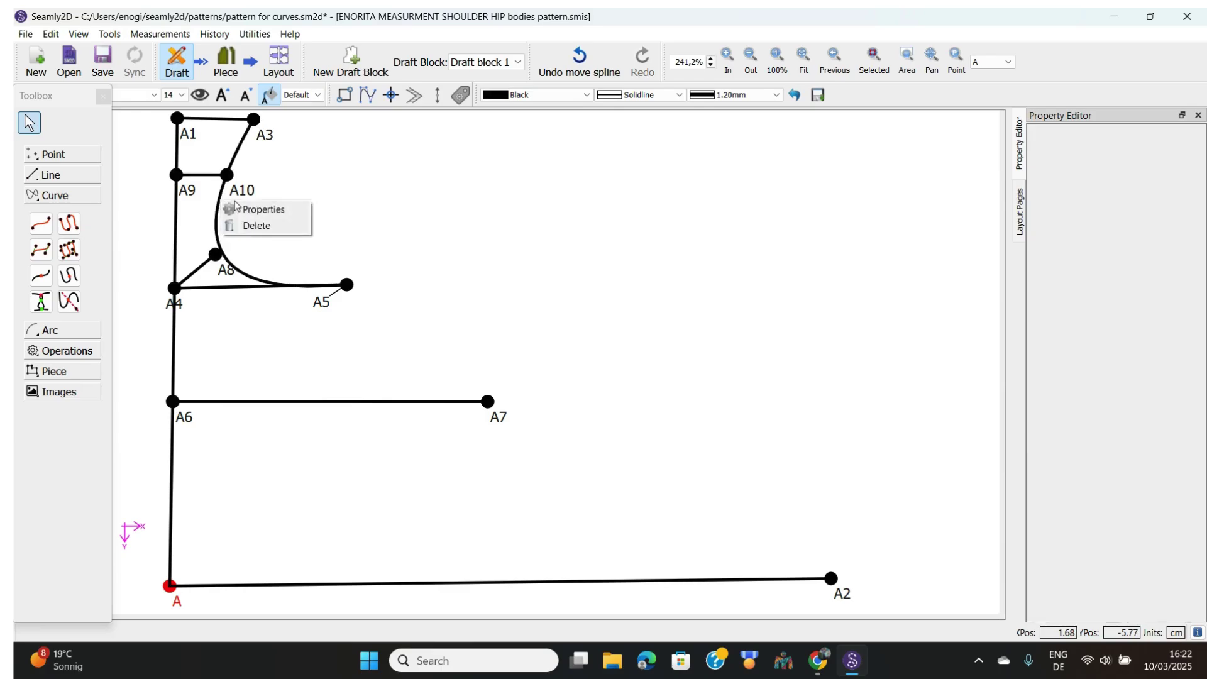
pyautogui.click(263, 209)
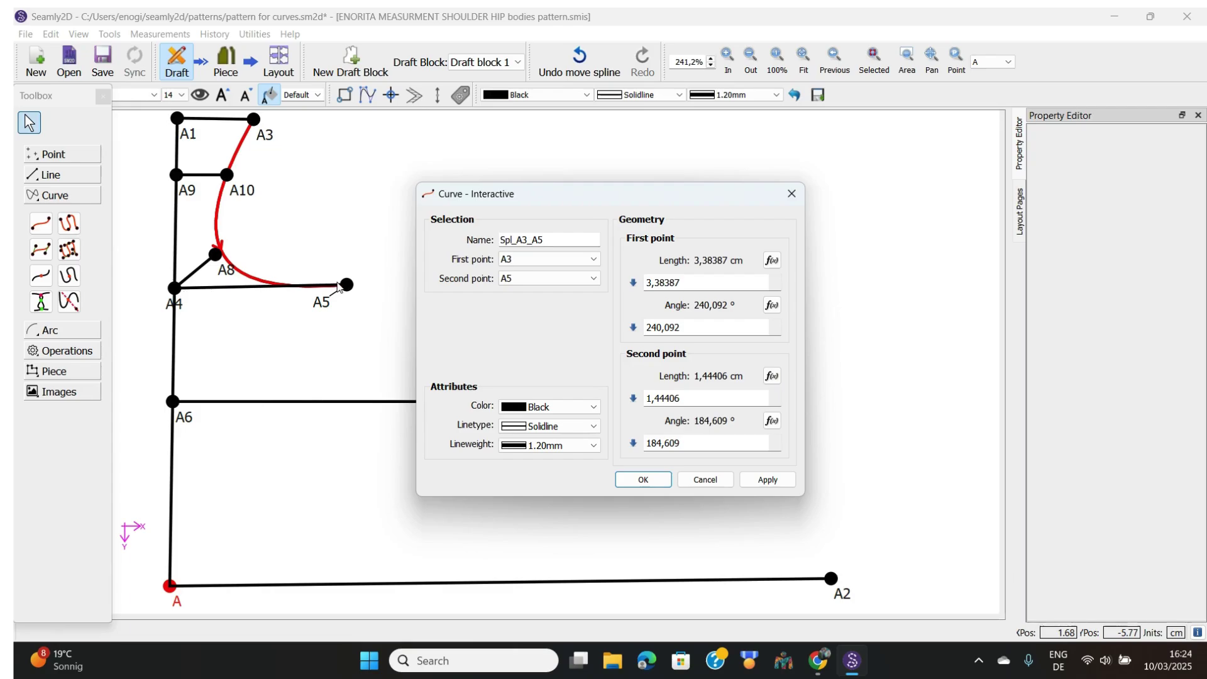
pyautogui.click(773, 260)
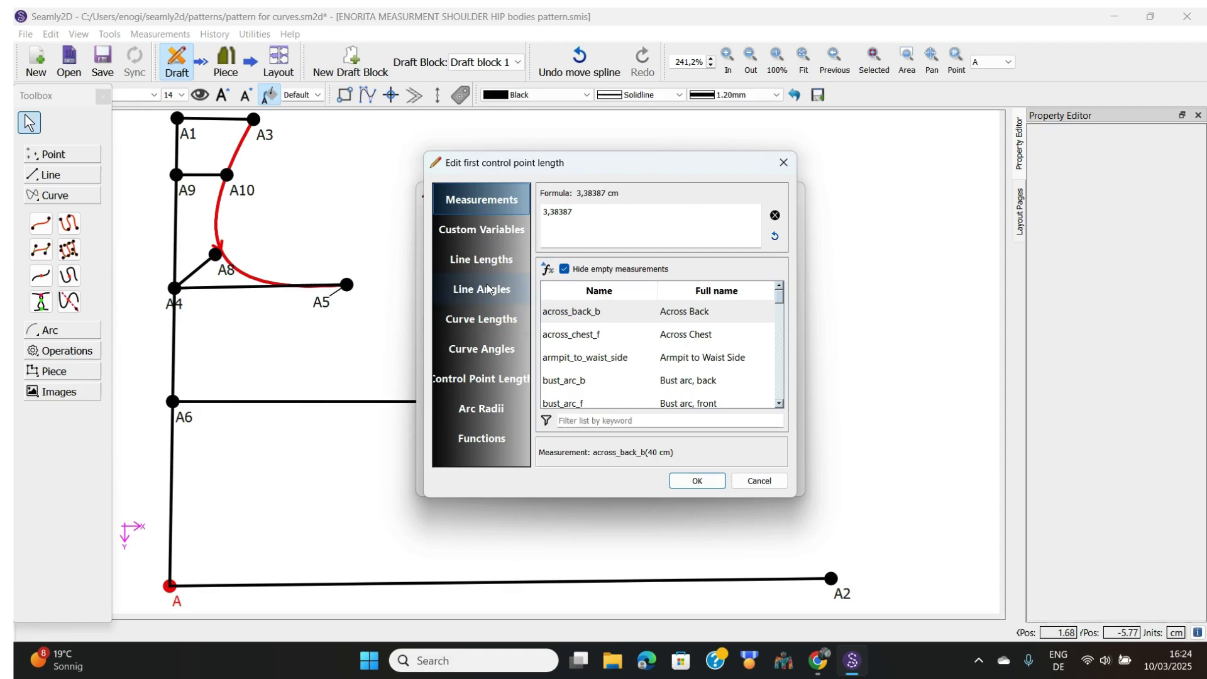
pyautogui.click(483, 261)
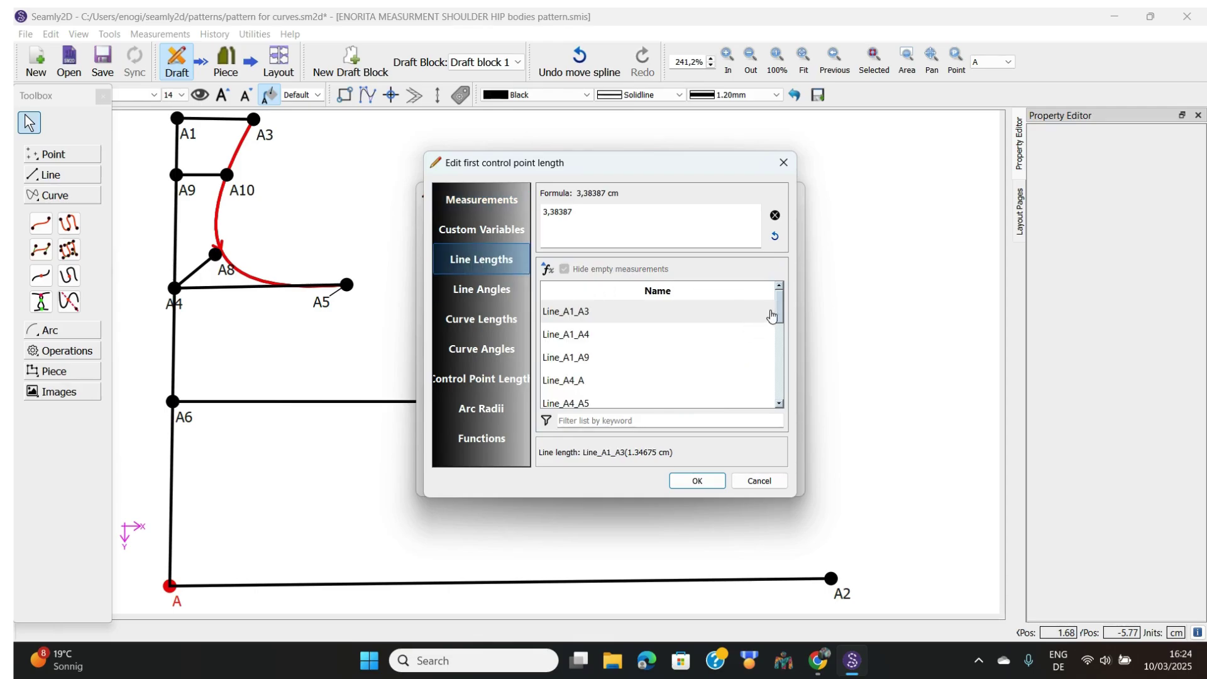
pyautogui.moveTo(779, 314); pyautogui.dragTo(782, 354)
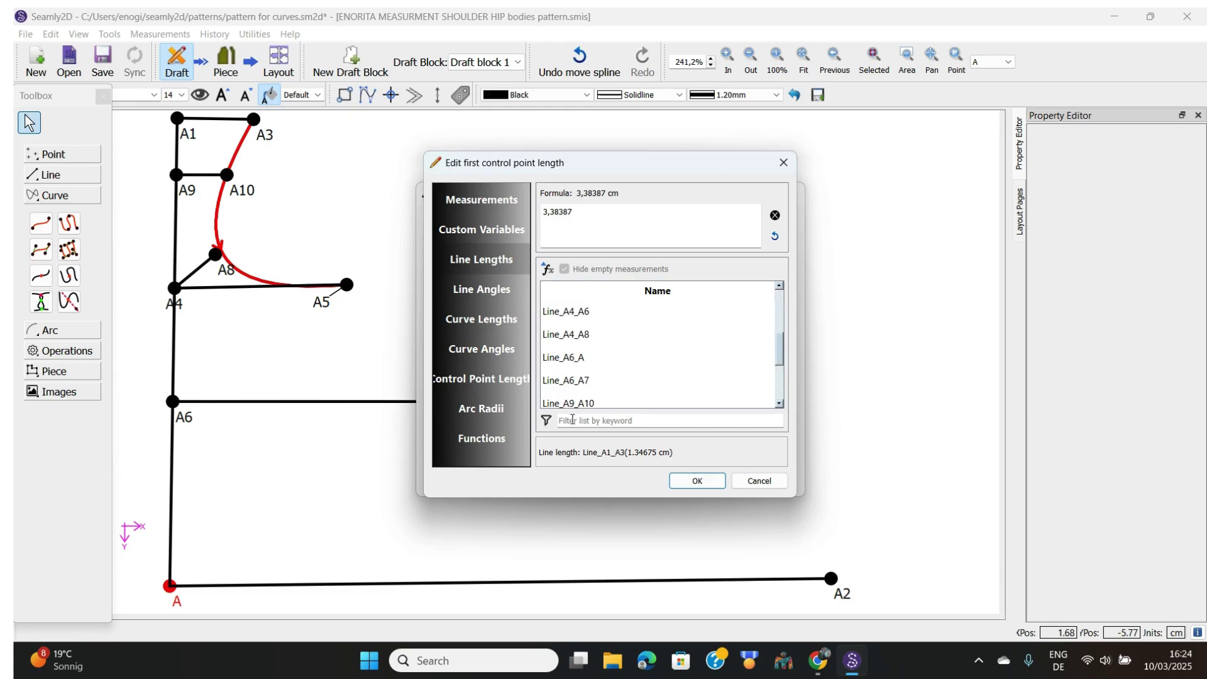
pyautogui.click(776, 216)
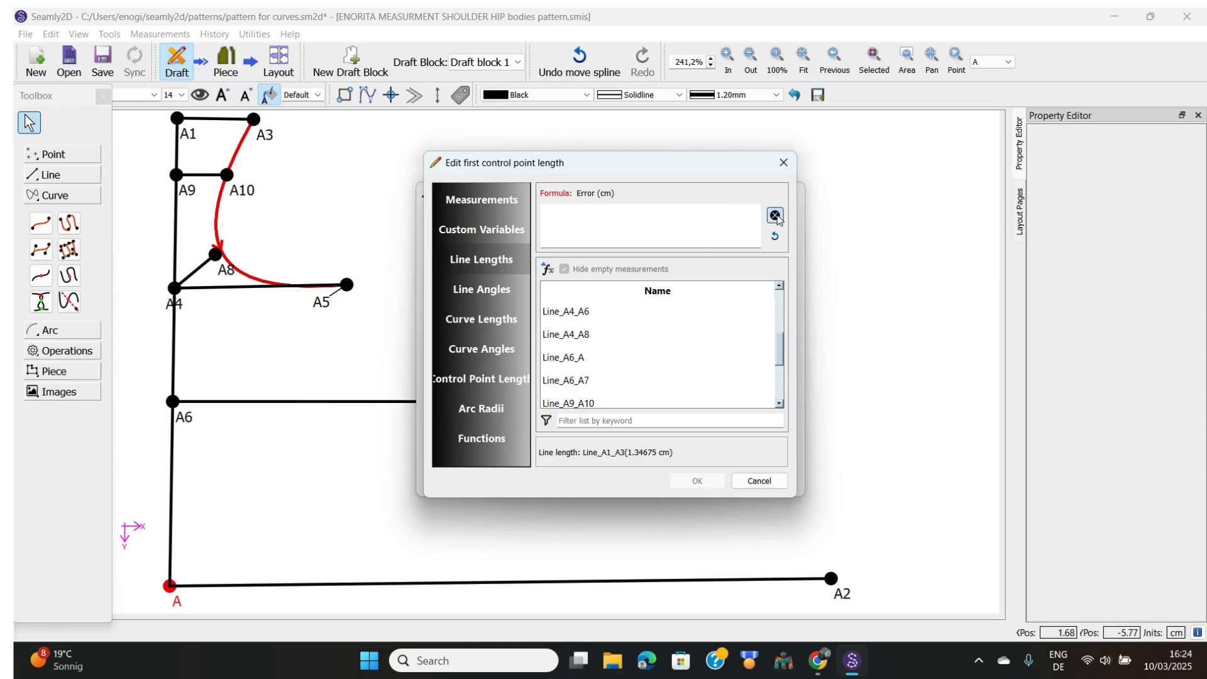
pyautogui.doubleClick(583, 405)
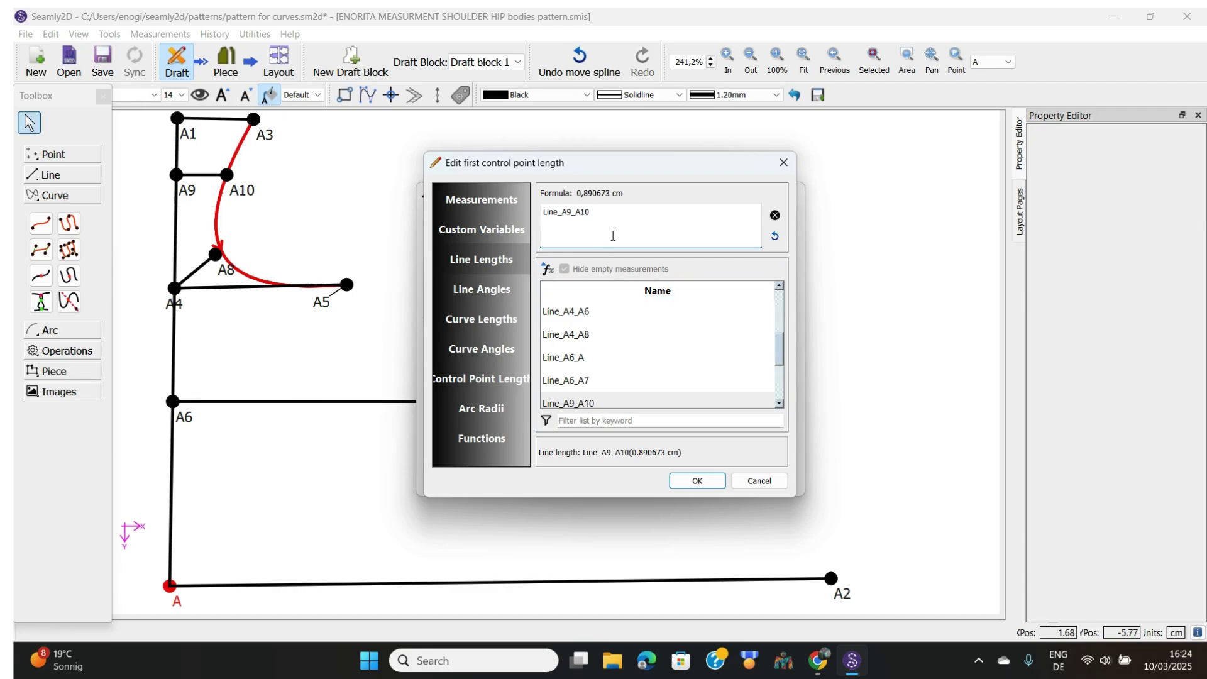
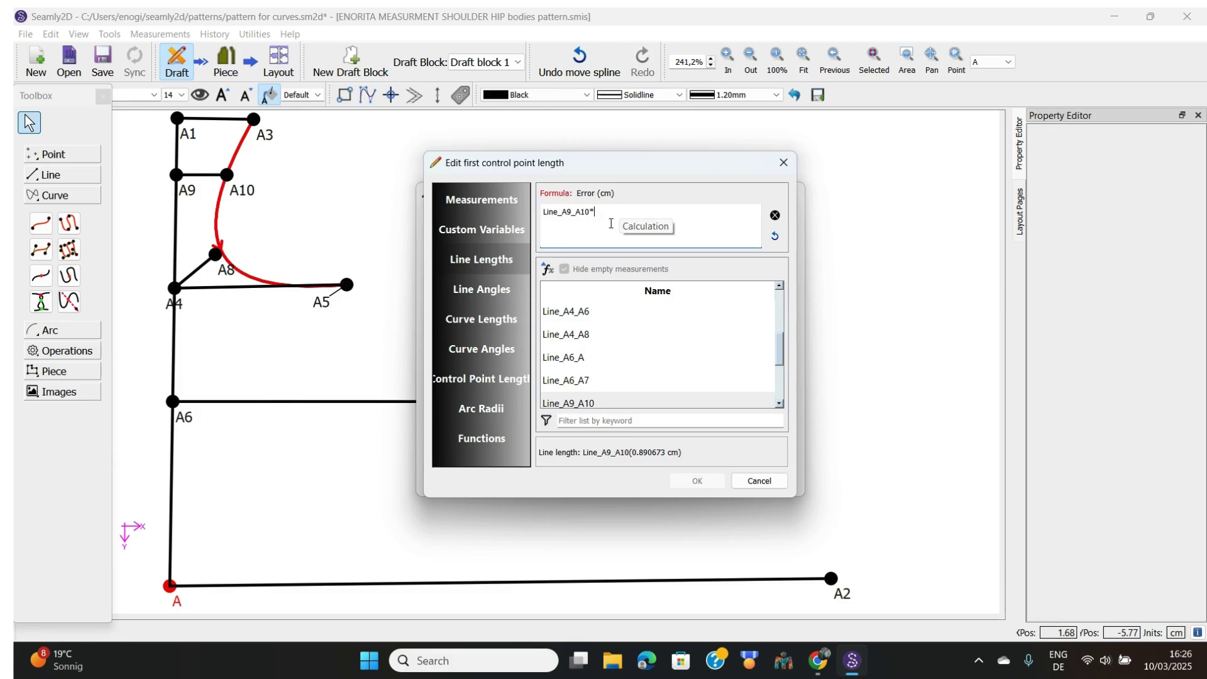
pyautogui.write('3,79')
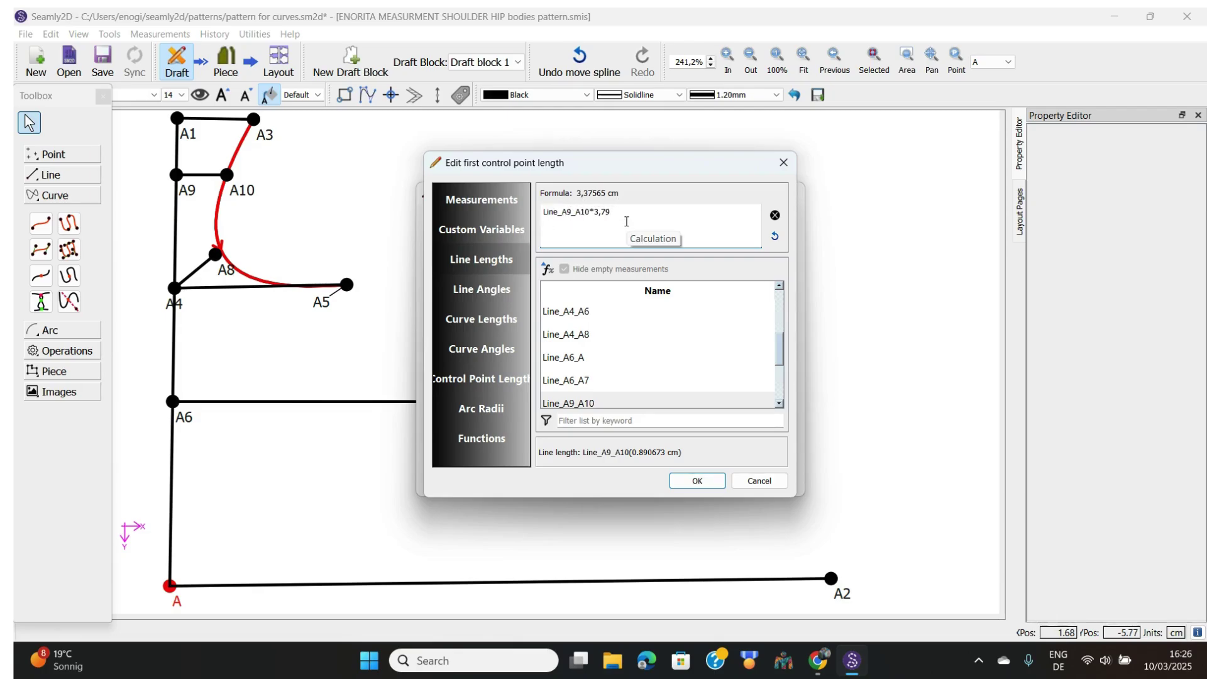
pyautogui.click(707, 482)
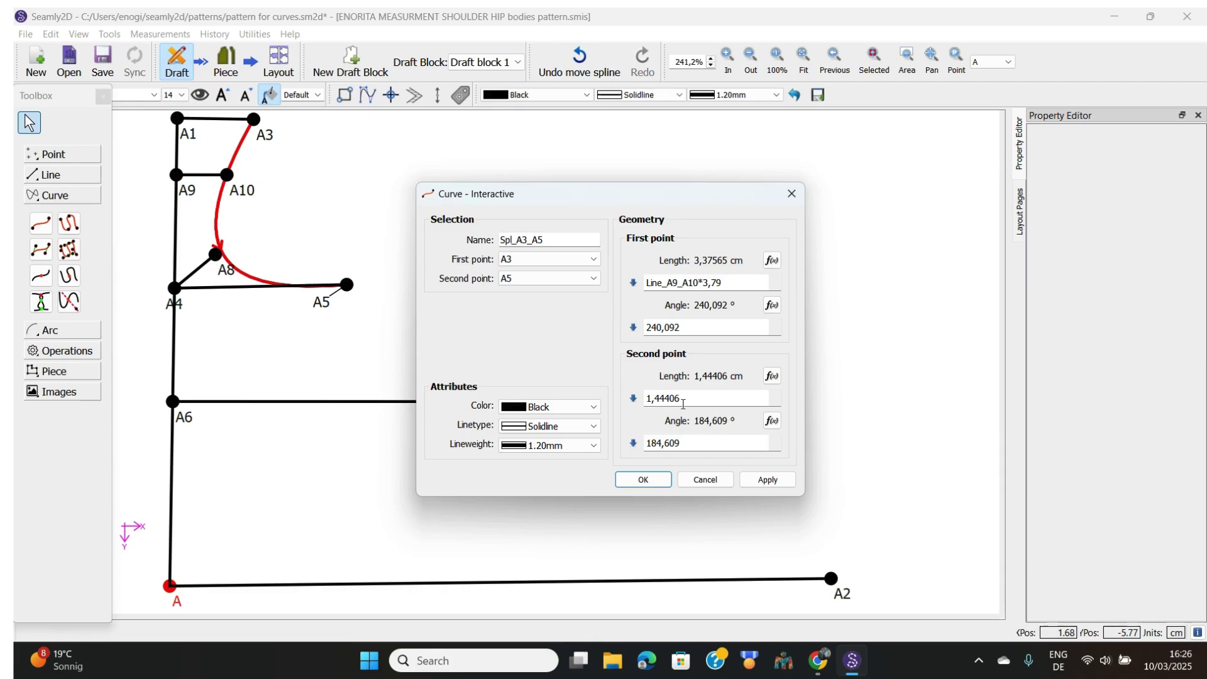
# Replace the second control point's fixed length with the line length variable Line_A4_A5.
pyautogui.click(772, 375)
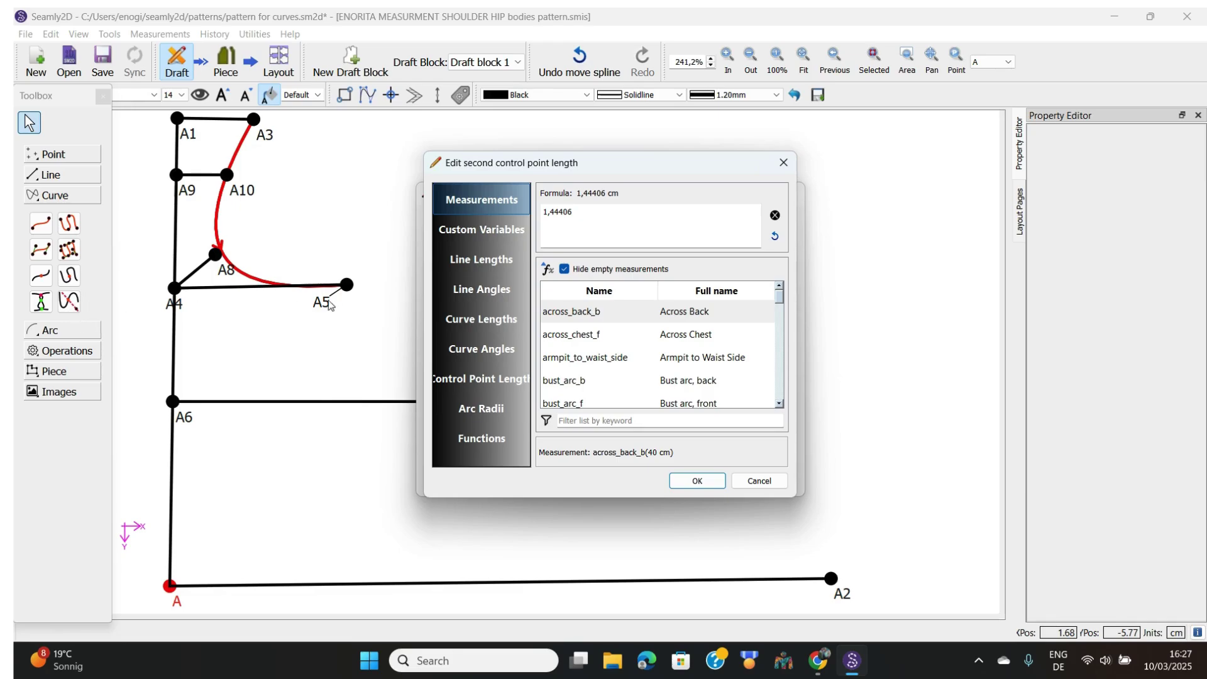
pyautogui.click(481, 263)
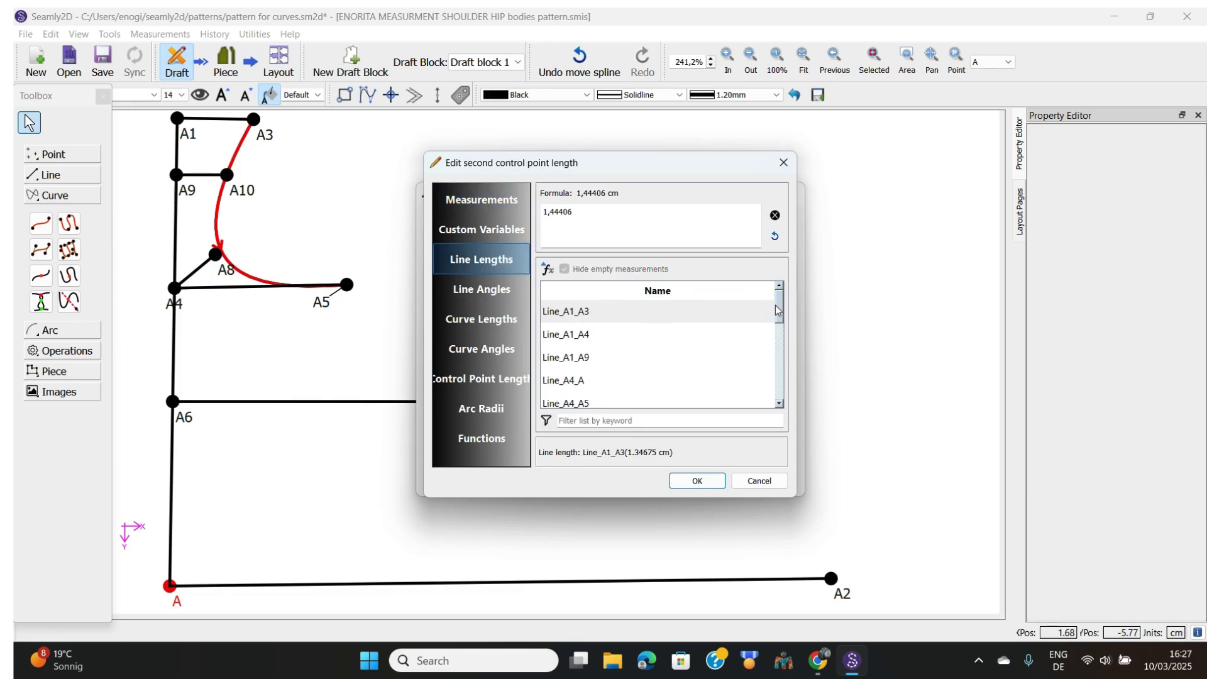
pyautogui.moveTo(775, 304); pyautogui.dragTo(780, 330)
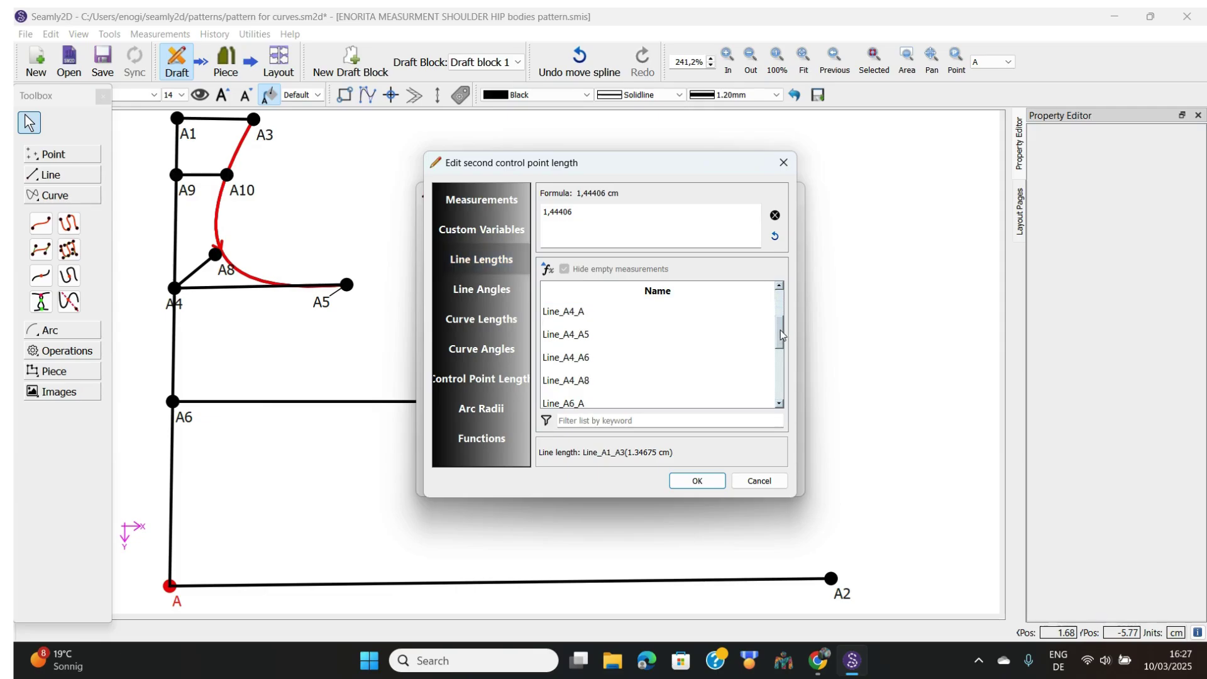
pyautogui.doubleClick(583, 335)
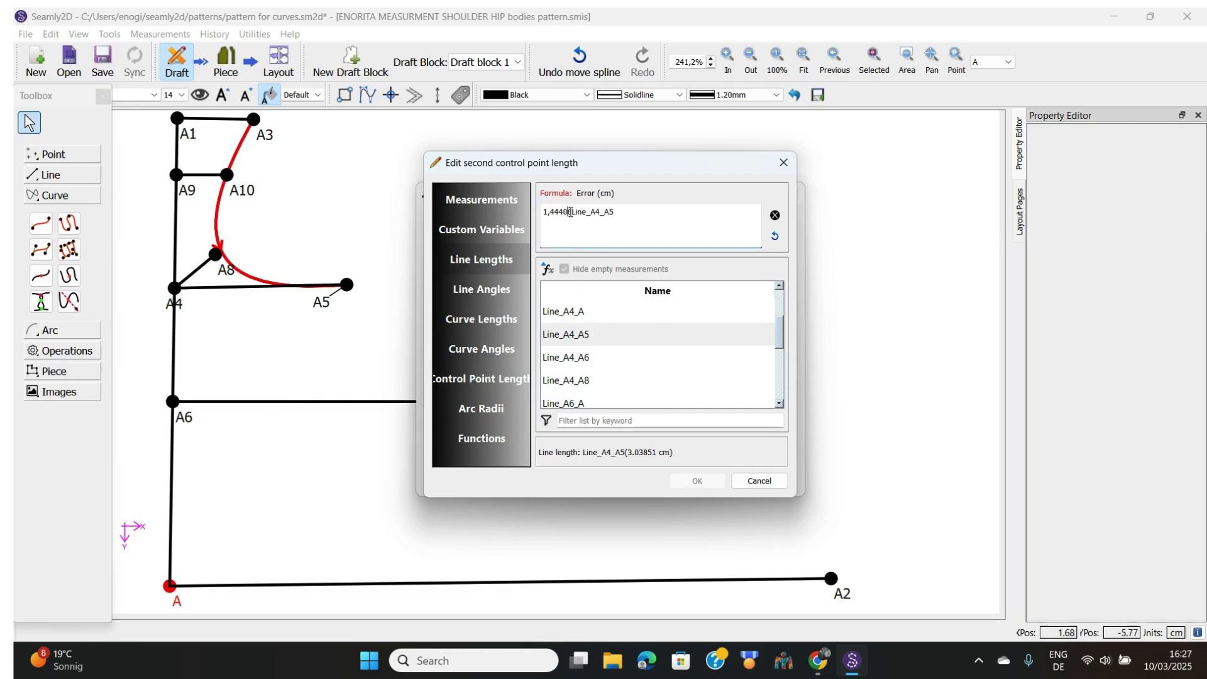
pyautogui.press('BackSpace')
pyautogui.press('BackSpace')
pyautogui.press('BackSpace')
pyautogui.press('BackSpace')
pyautogui.press('BackSpace')
pyautogui.press('BackSpace')
pyautogui.press('BackSpace')
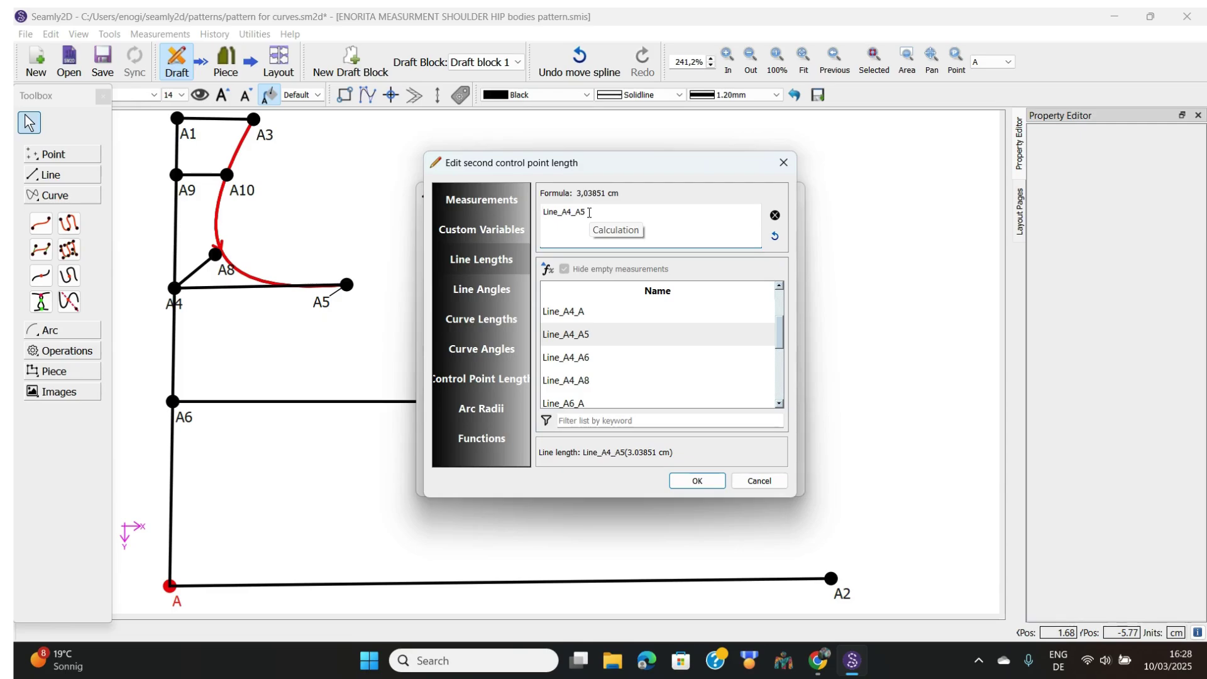
# Complete the second control point length formula as Line_A4_A5/2,104, then close the curve's properties without applying them.
pyautogui.write('/')
pyautogui.doubleClick(589, 212)
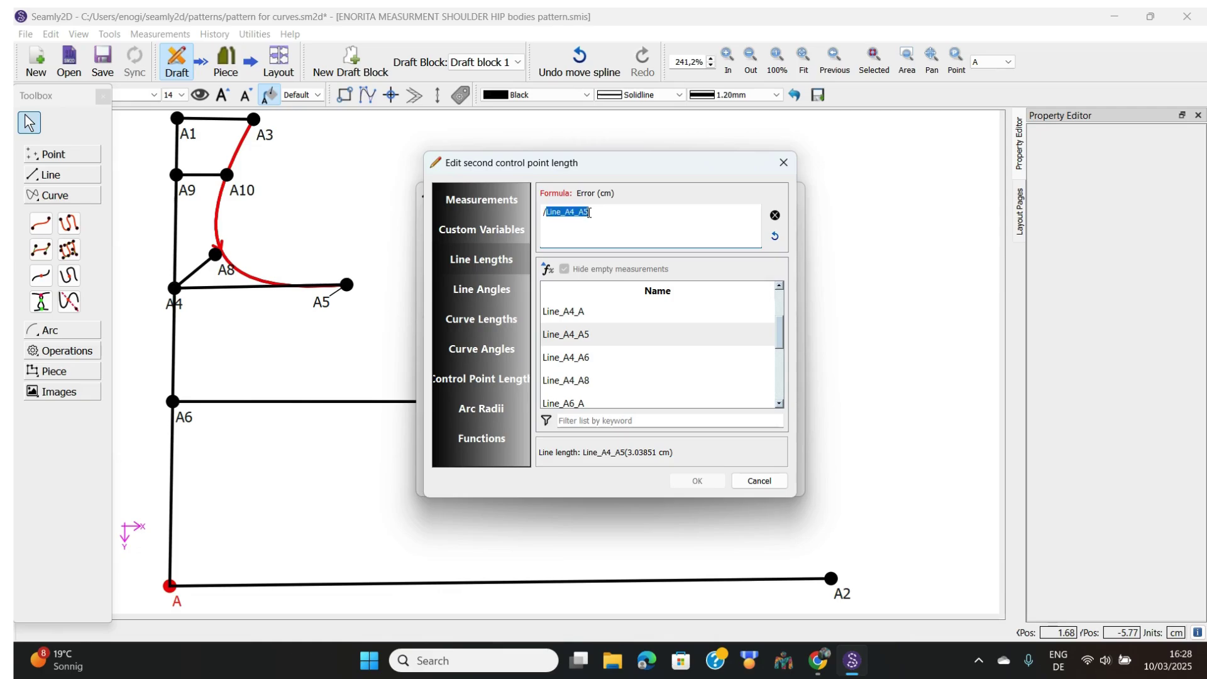
pyautogui.click(593, 214)
pyautogui.press('BackSpace')
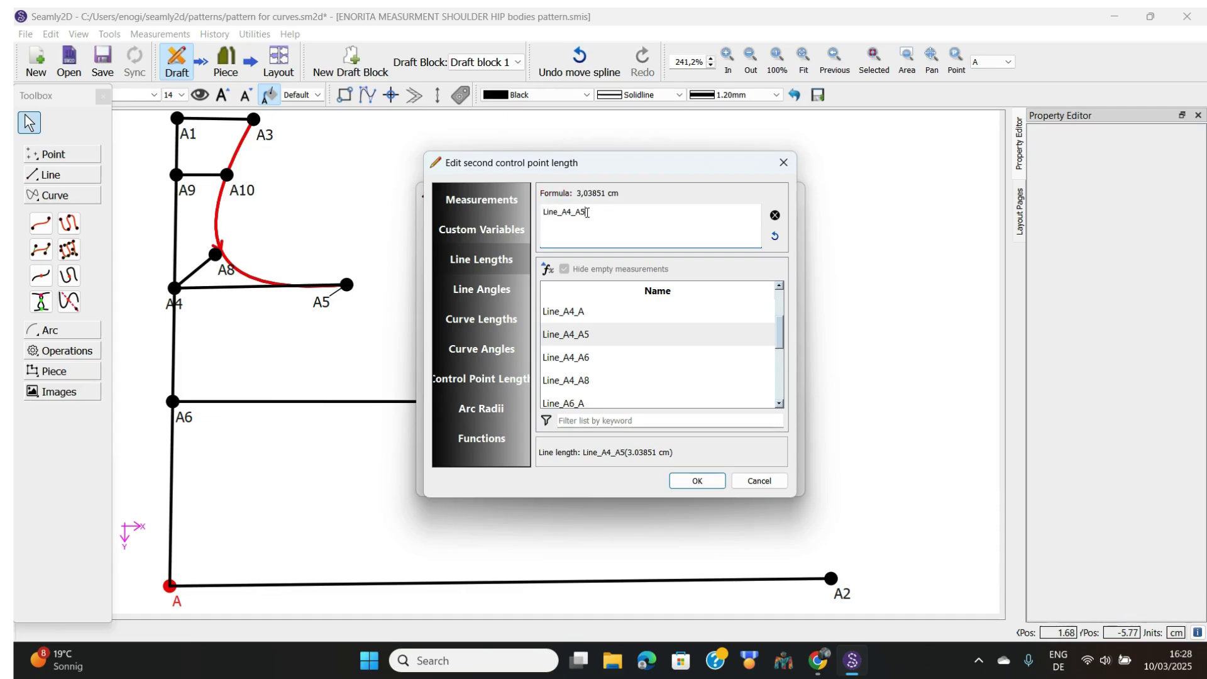
pyautogui.write('/')
pyautogui.write('2,104')
pyautogui.click(699, 481)
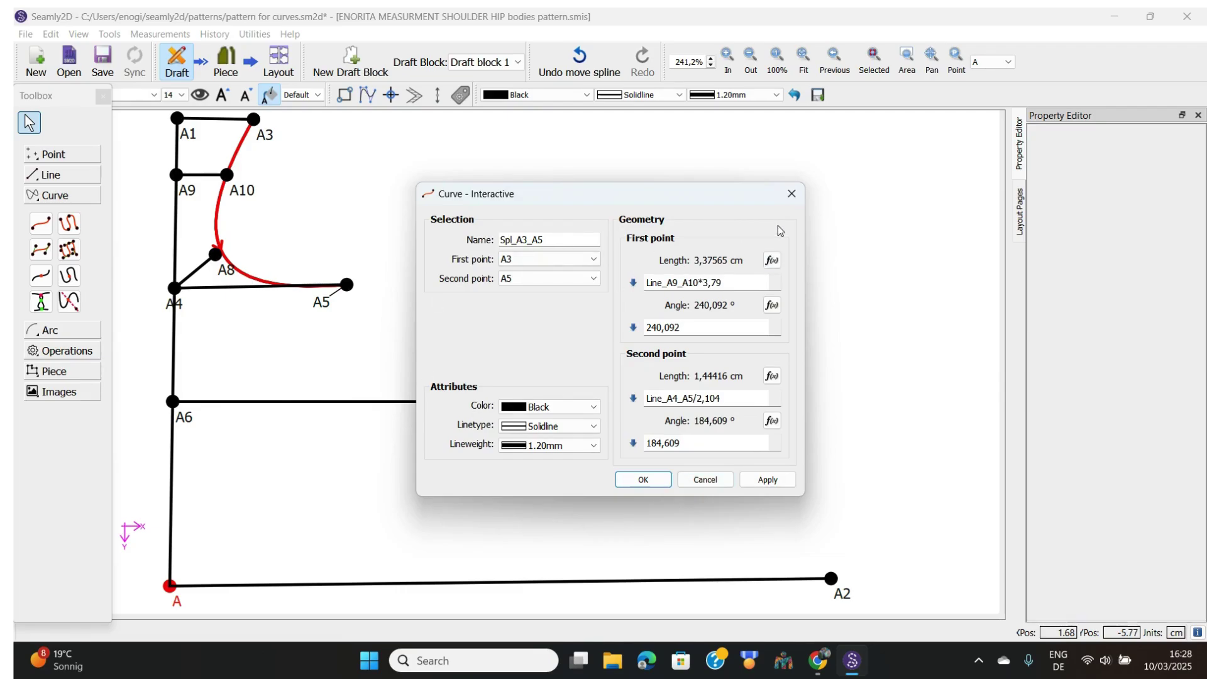
pyautogui.click(792, 194)
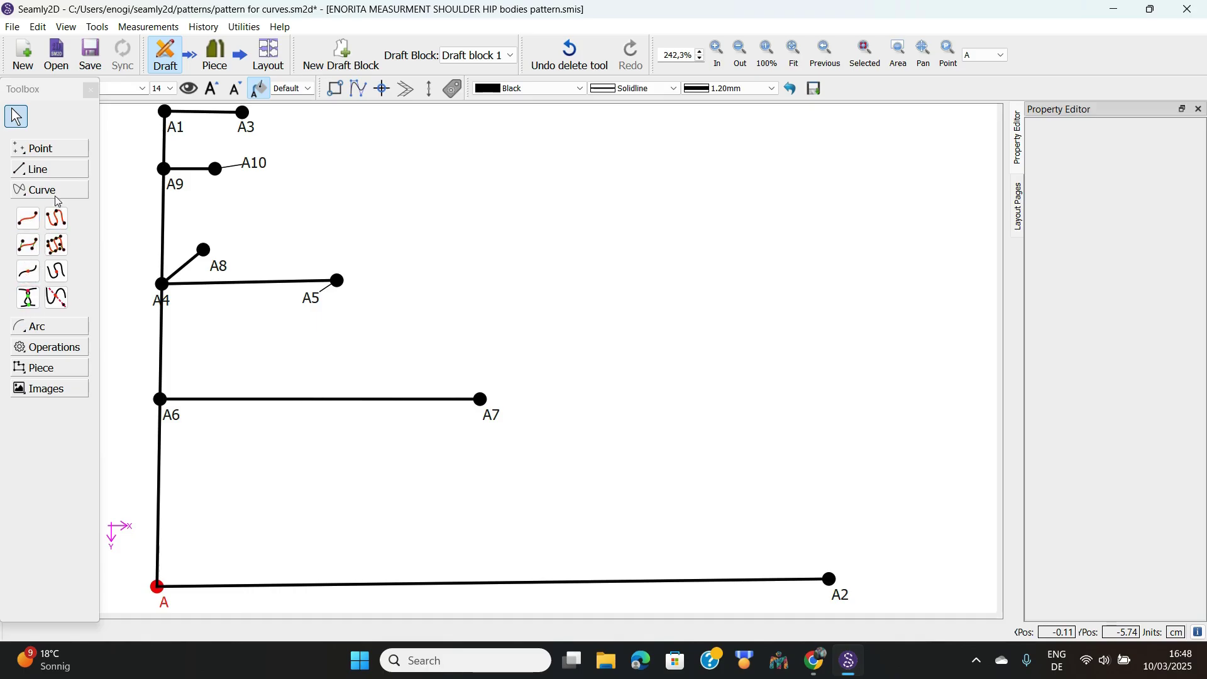
# Create a fixed curve from A10 to A5, using A8 as both the second and third point.
pyautogui.click(21, 249)
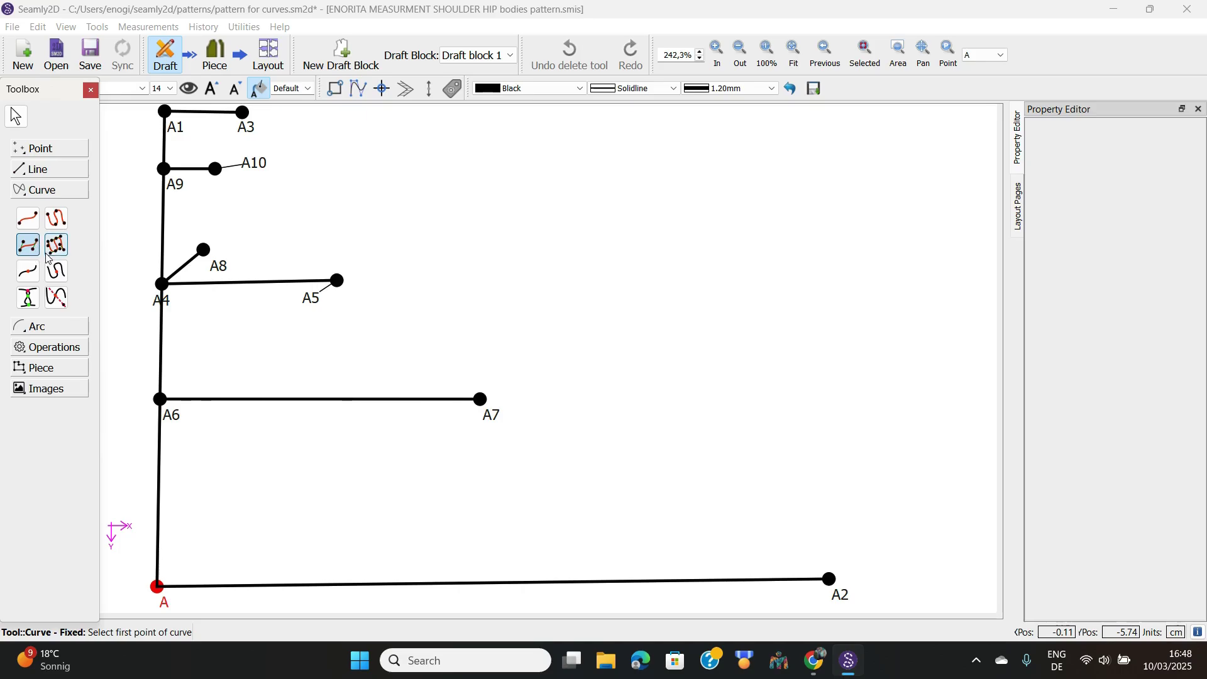
pyautogui.click(249, 168)
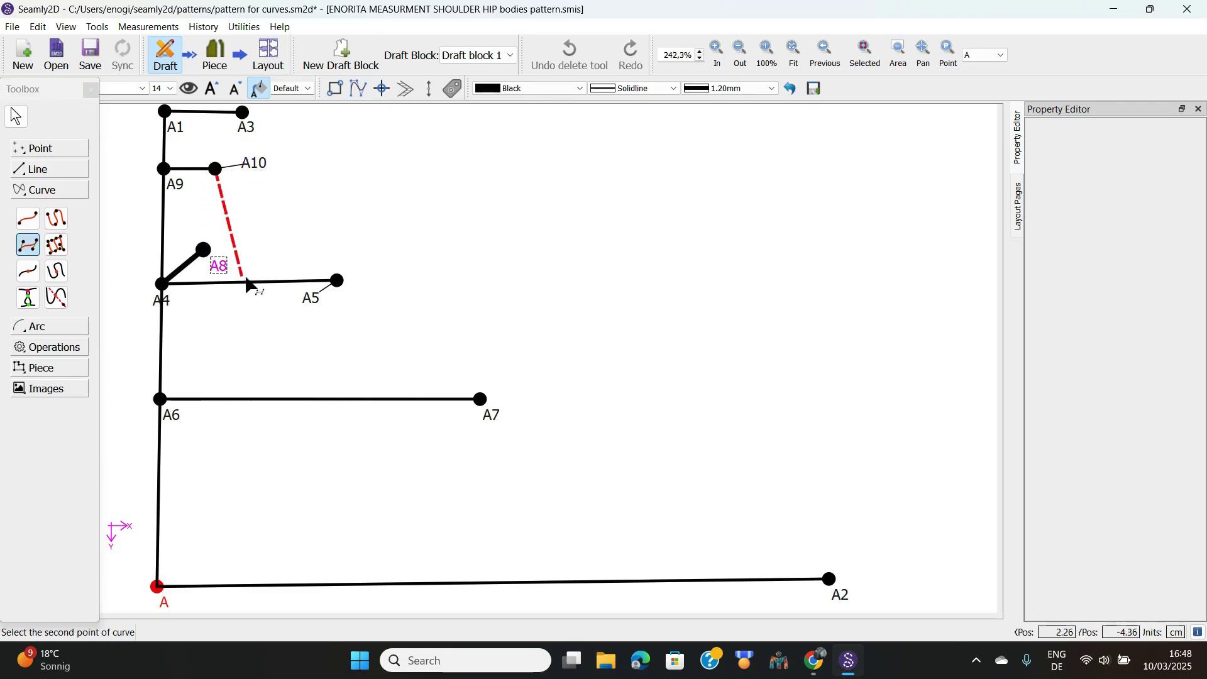
pyautogui.click(203, 249)
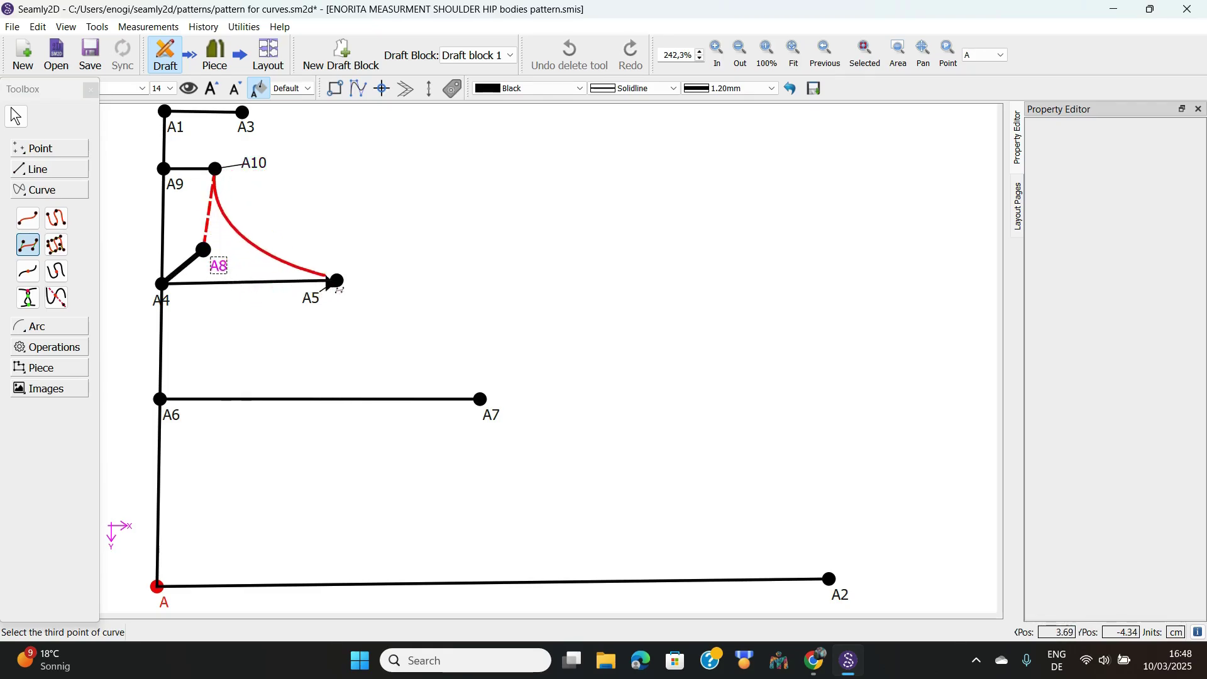
pyautogui.click(203, 250)
pyautogui.click(317, 303)
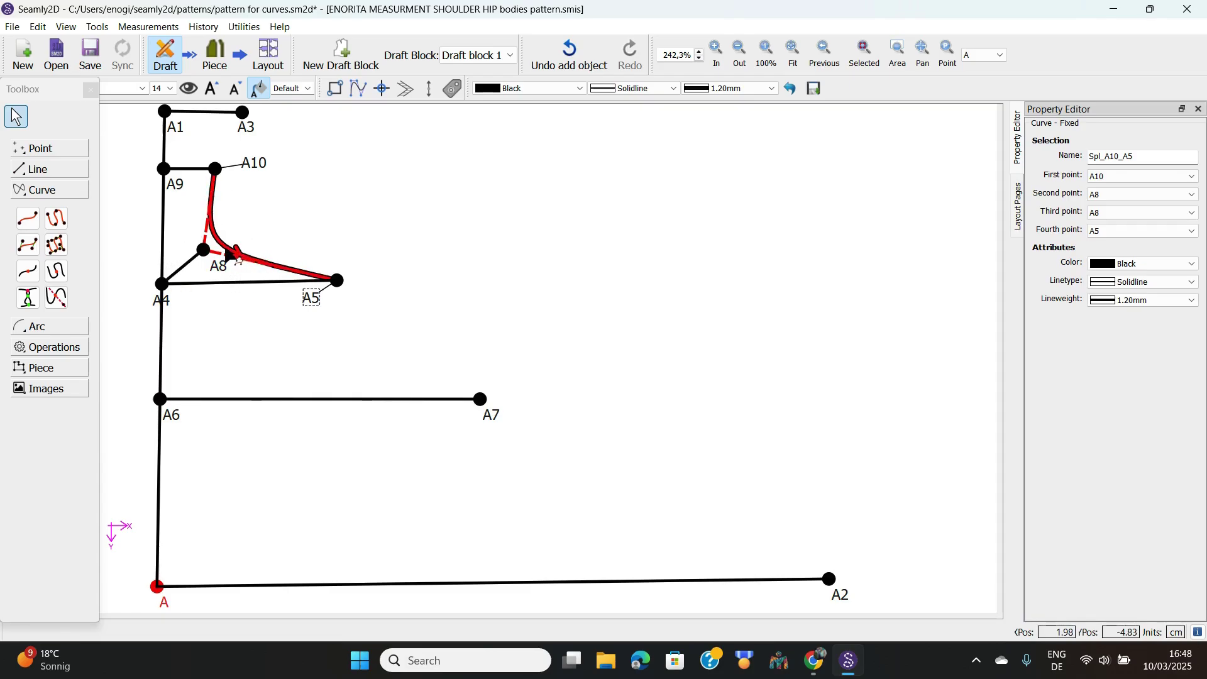
# Check the four point assignments in the fixed A10–A5 curve's properties and close them unchanged.
pyautogui.rightClick(232, 251)
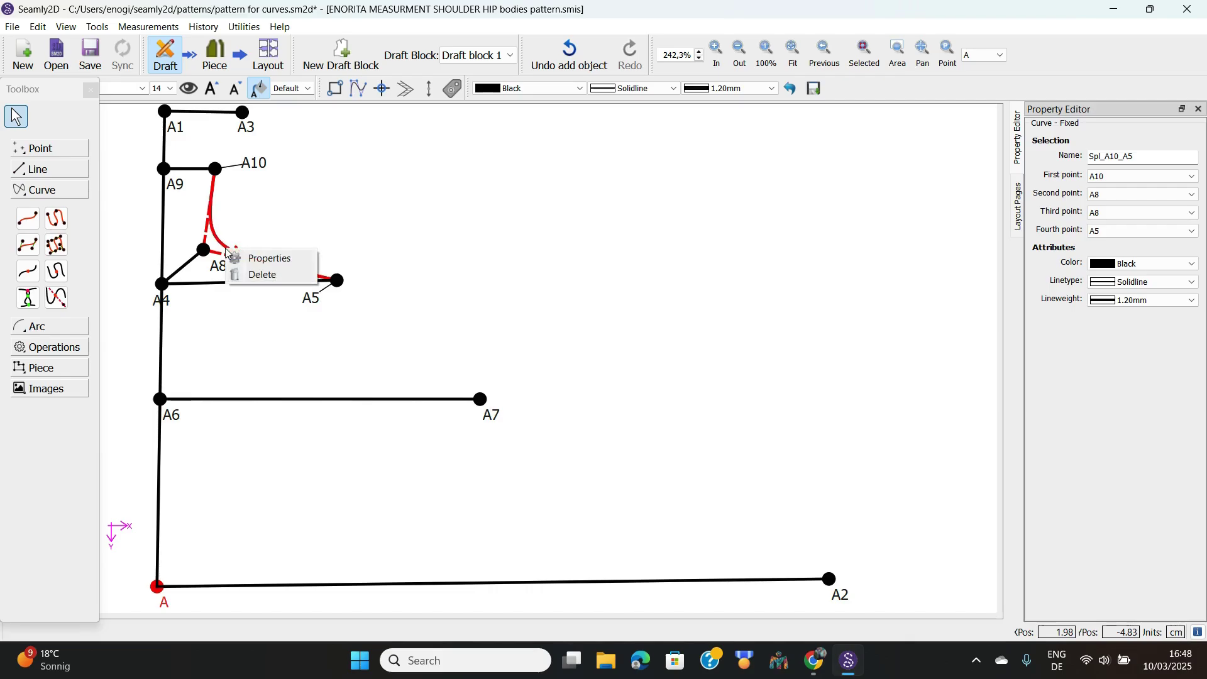
pyautogui.click(256, 258)
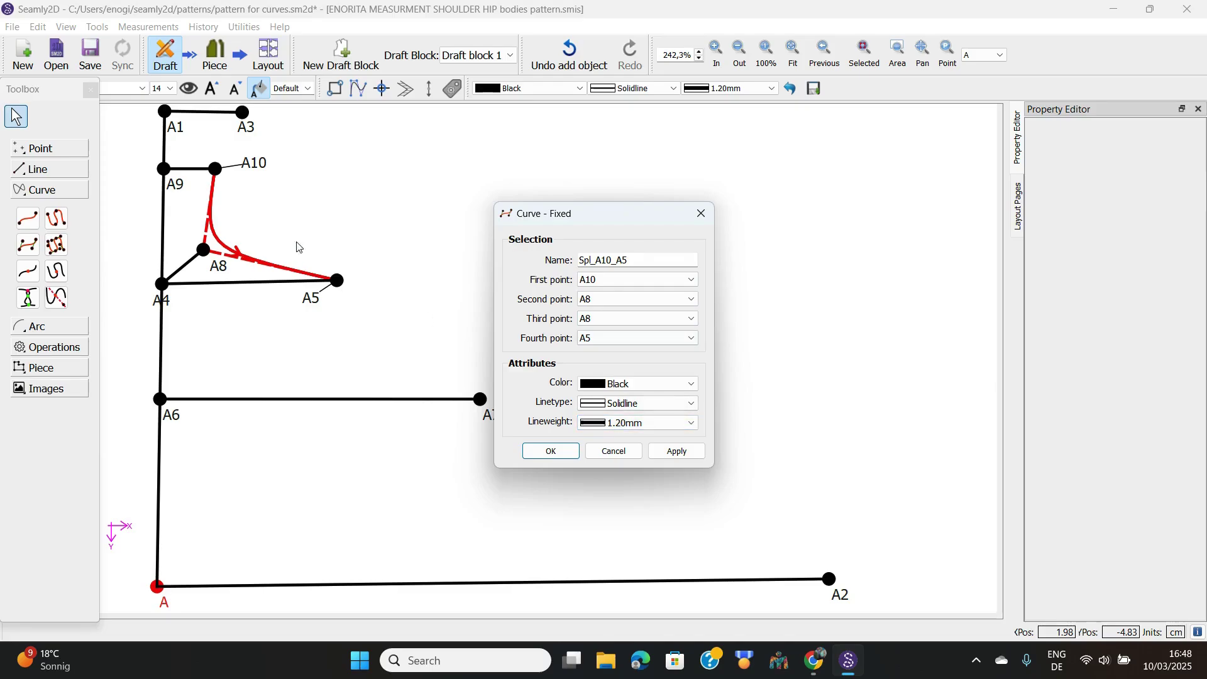
pyautogui.click(700, 213)
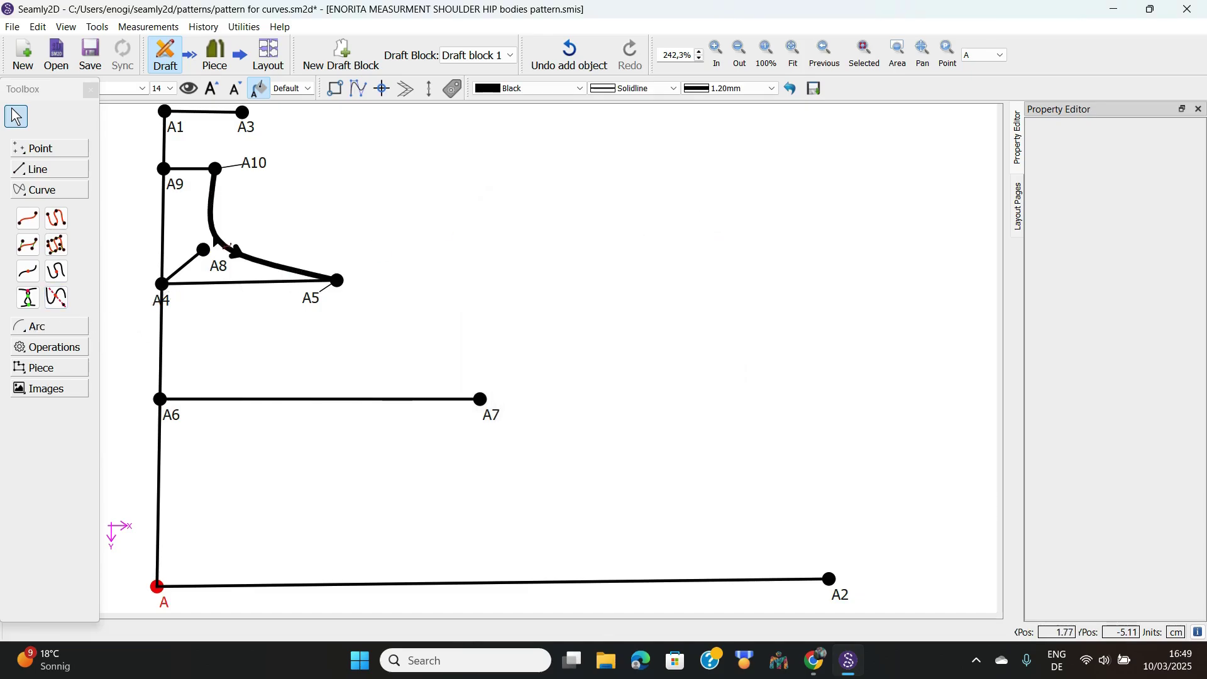
# Delete the fixed curve between A10 and A5 and confirm its removal.
pyautogui.rightClick(228, 245)
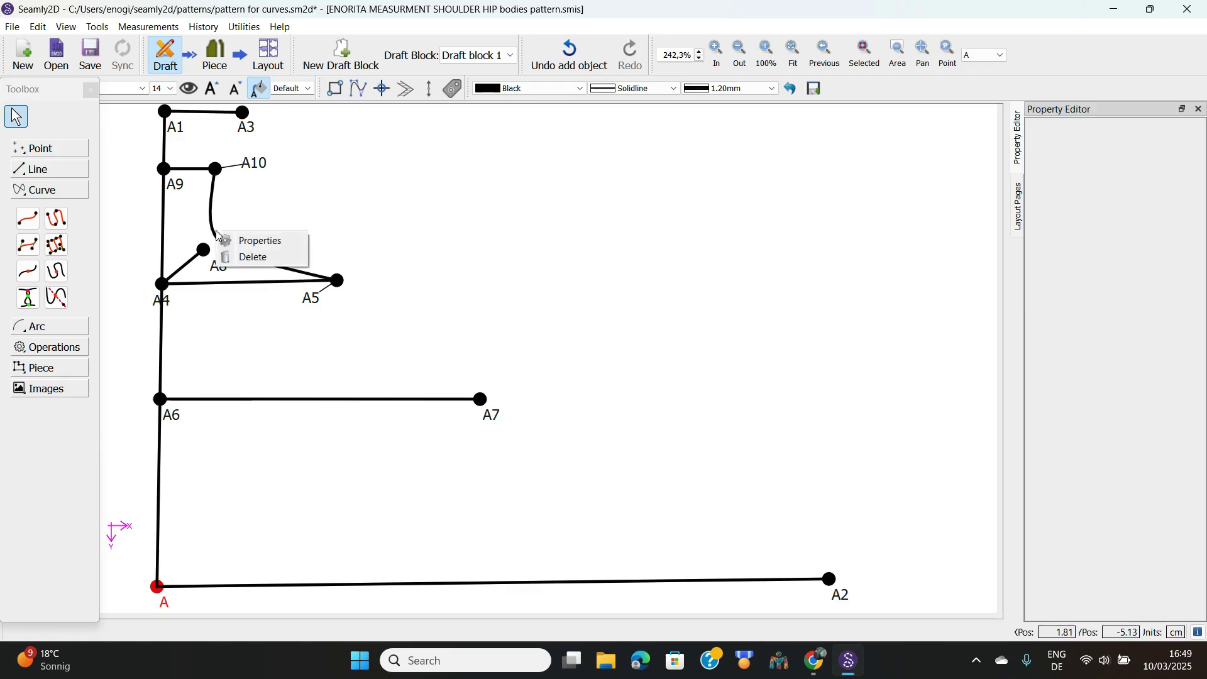
pyautogui.click(254, 260)
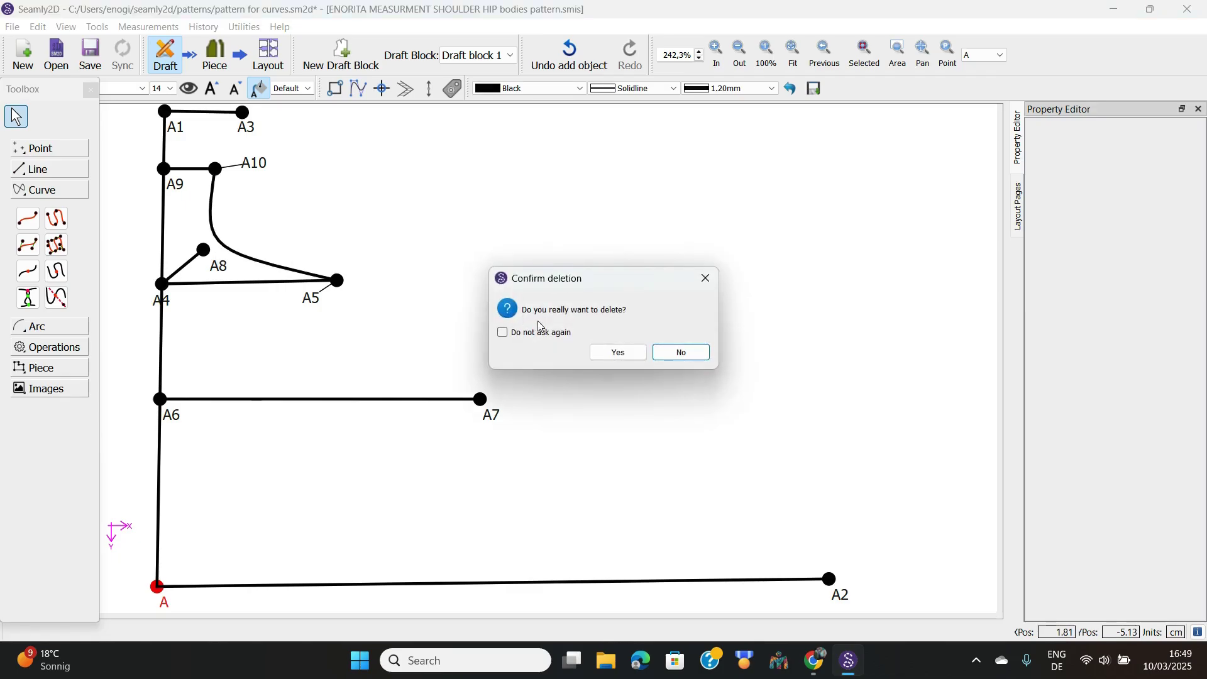
pyautogui.click(615, 354)
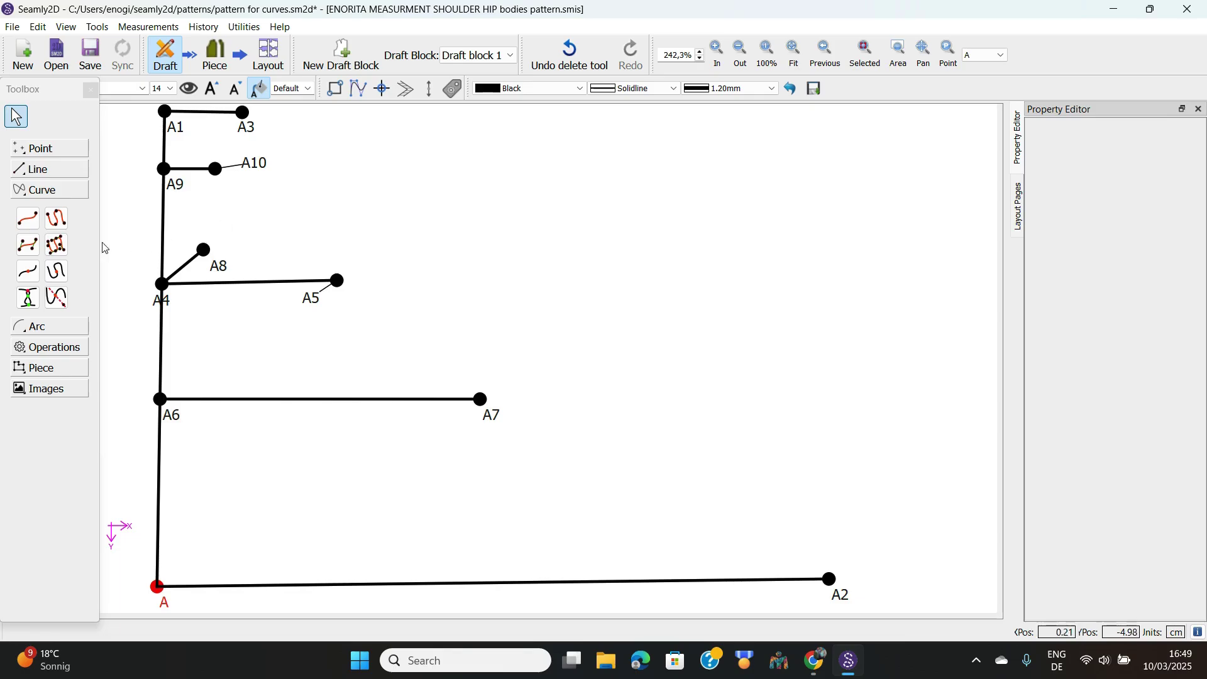
# Draw an interactive curve from A10 to A5, bowed toward A8, with its first control handle about 1.23 cm long at about 259°.
pyautogui.click(28, 218)
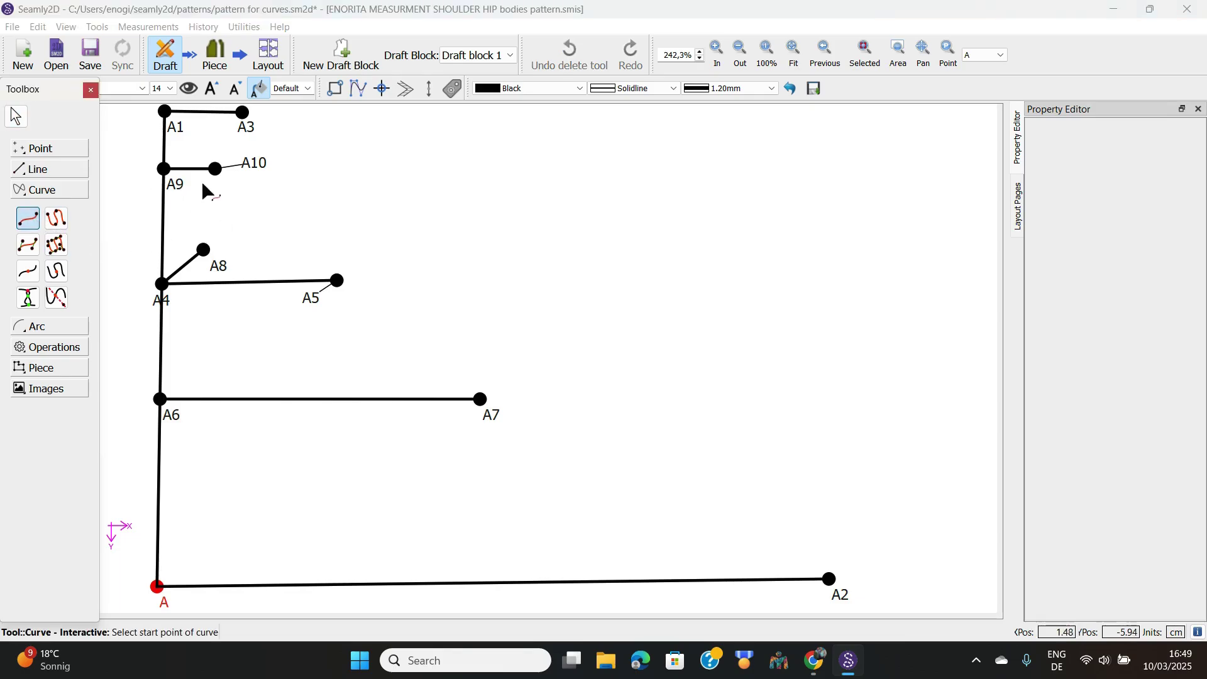
pyautogui.click(252, 171)
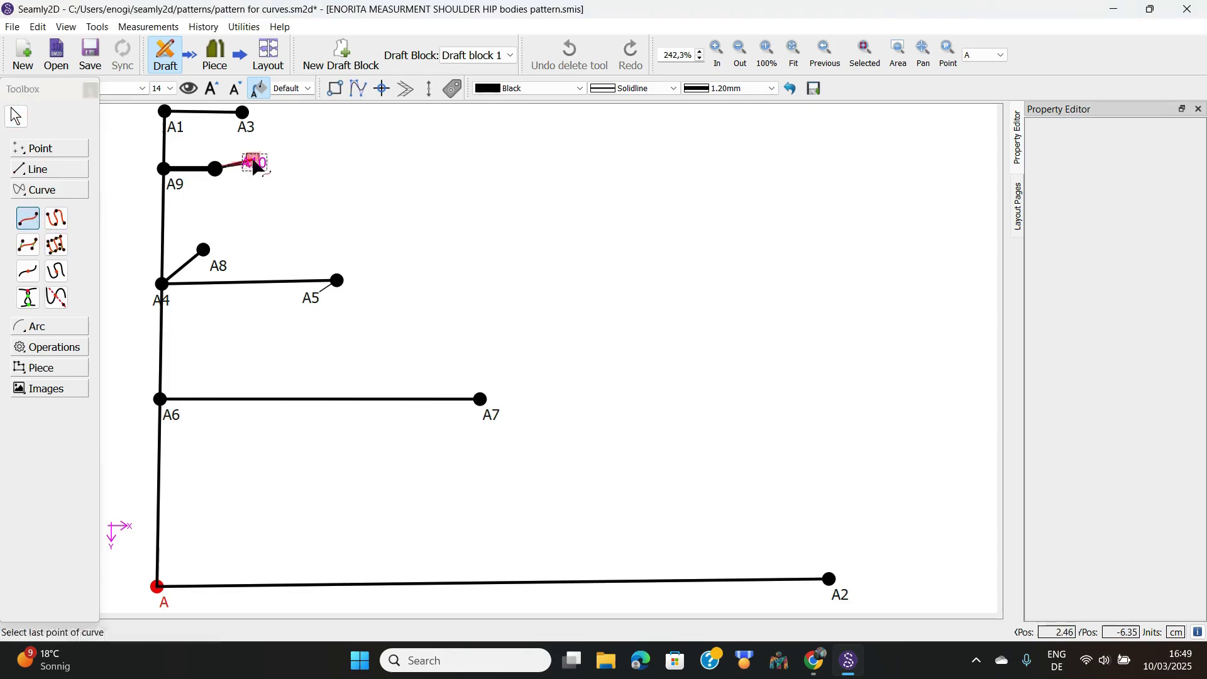
pyautogui.click(319, 305)
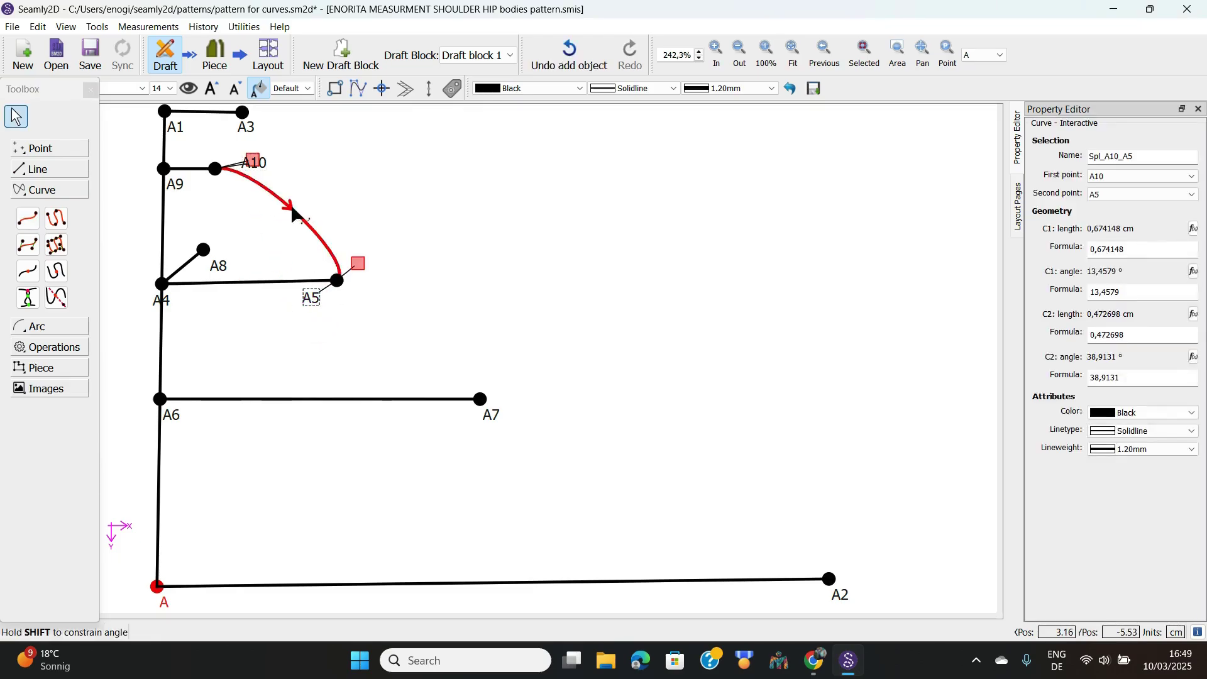
pyautogui.moveTo(294, 212); pyautogui.dragTo(228, 245)
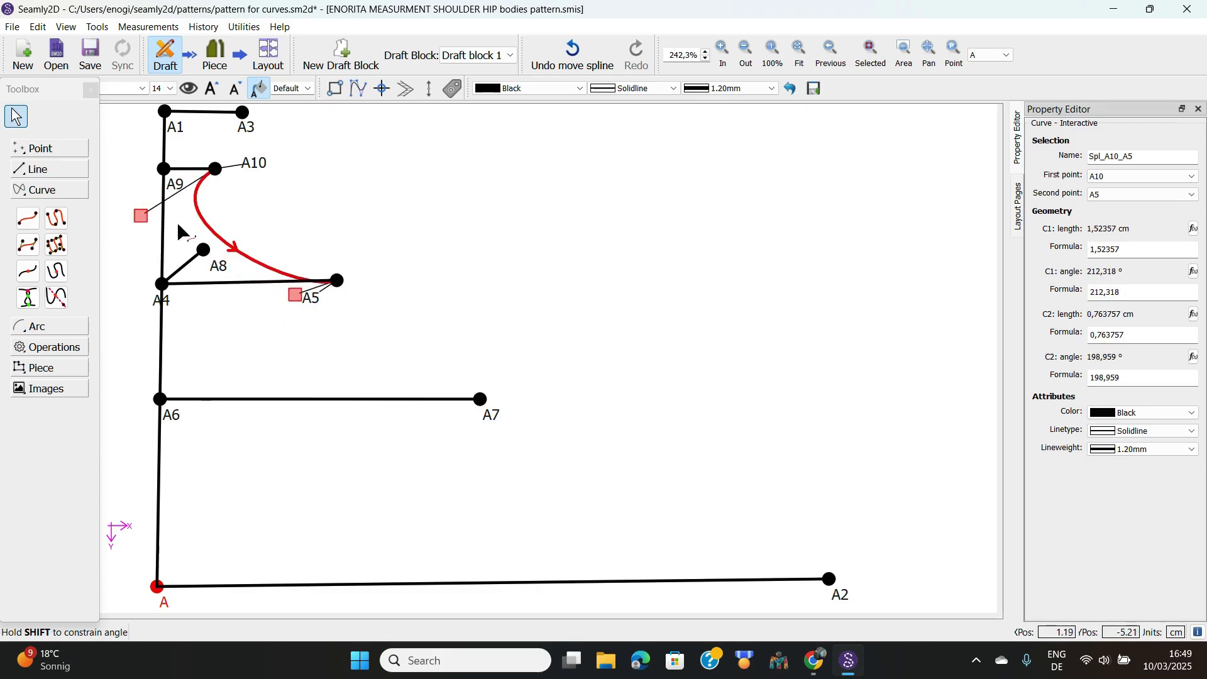
pyautogui.moveTo(141, 215); pyautogui.dragTo(204, 237)
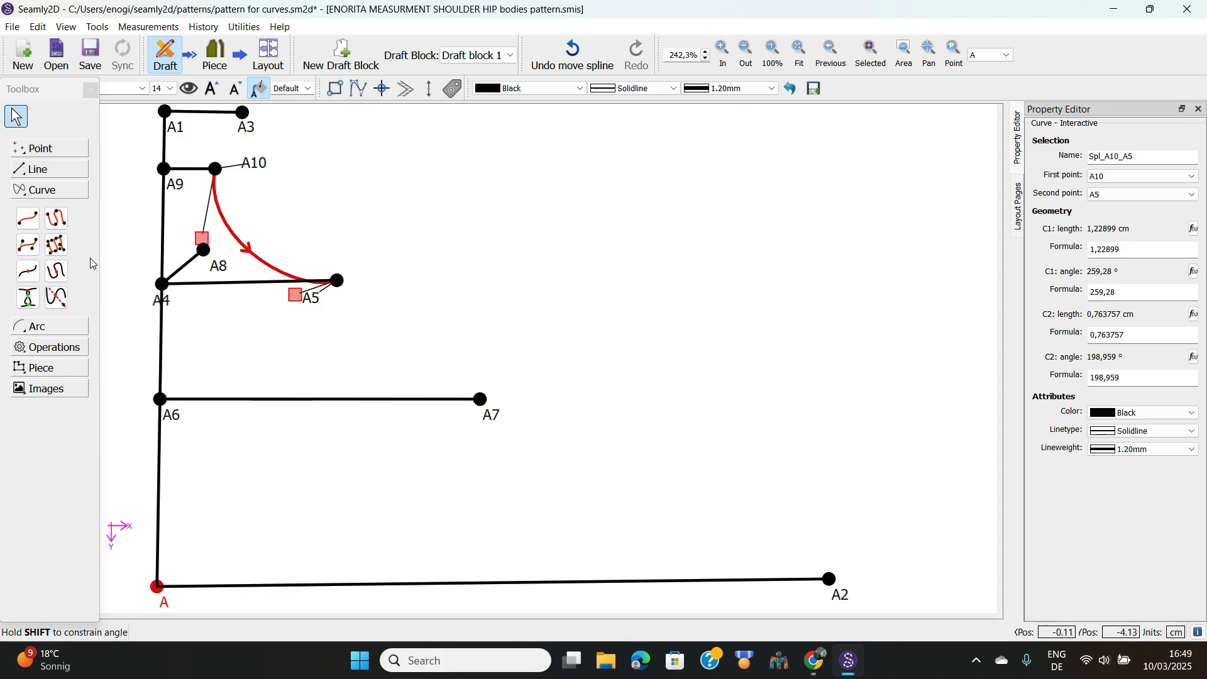
# Add point A11 on the A10–A5 curve, 1 cm forward from the start point.
pyautogui.click(28, 272)
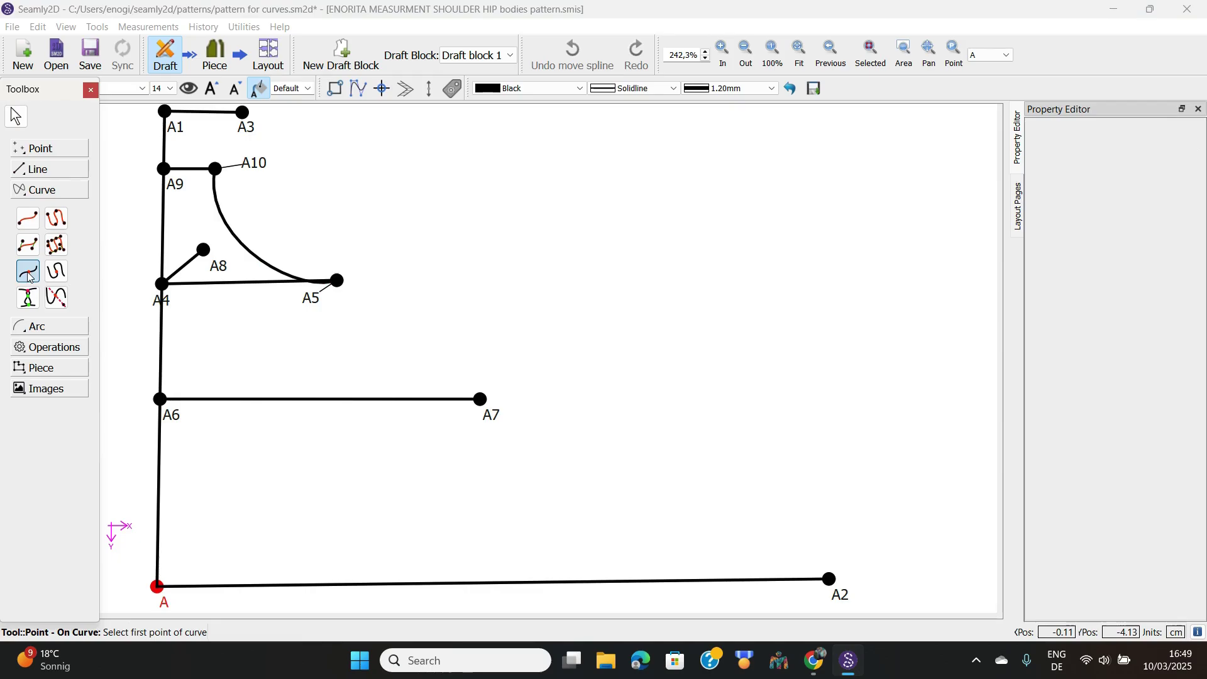
pyautogui.click(245, 242)
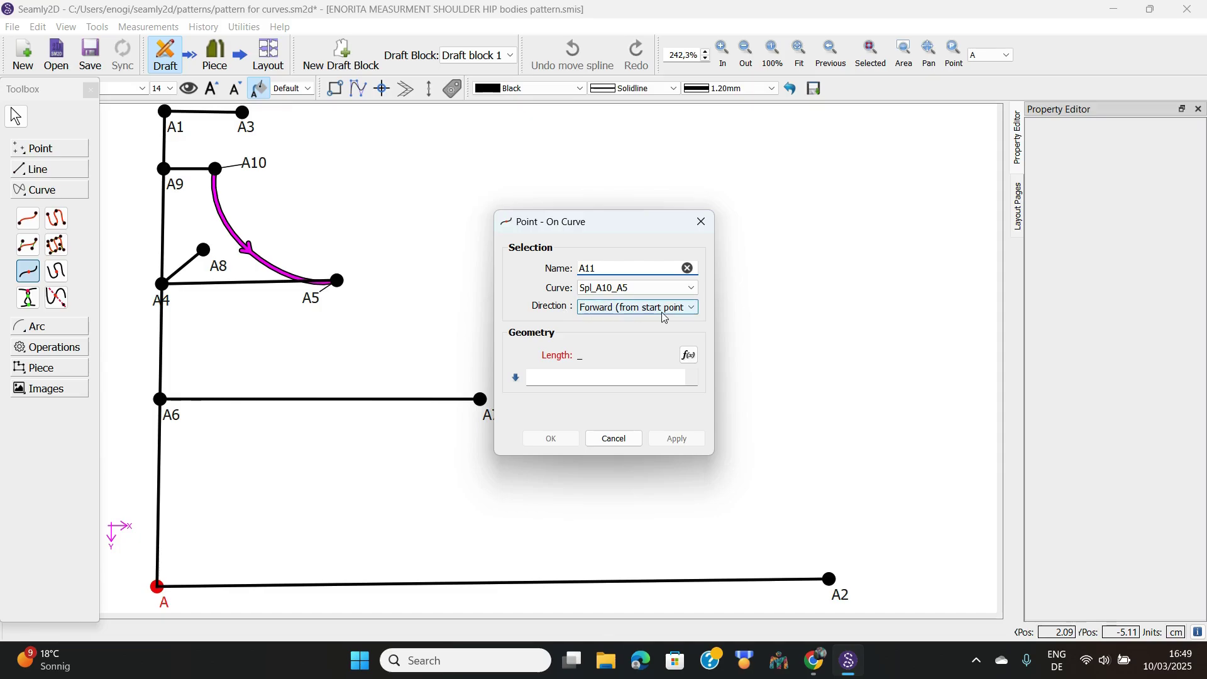
pyautogui.click(694, 308)
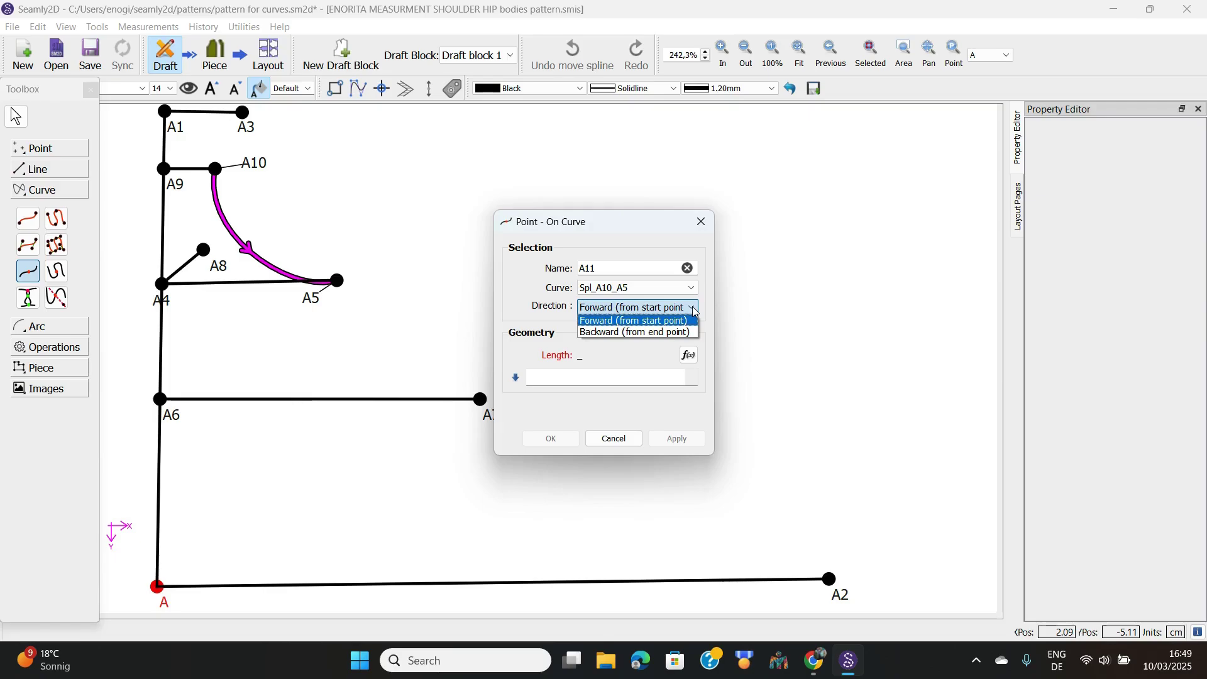
pyautogui.click(649, 321)
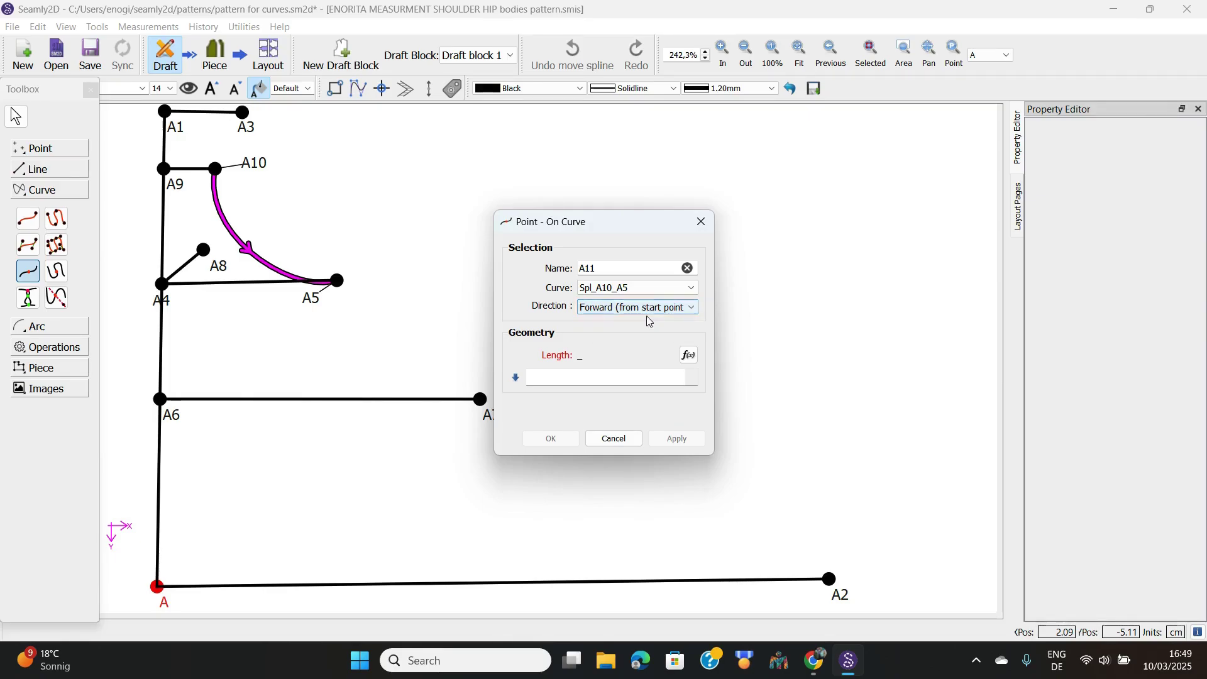
pyautogui.click(545, 378)
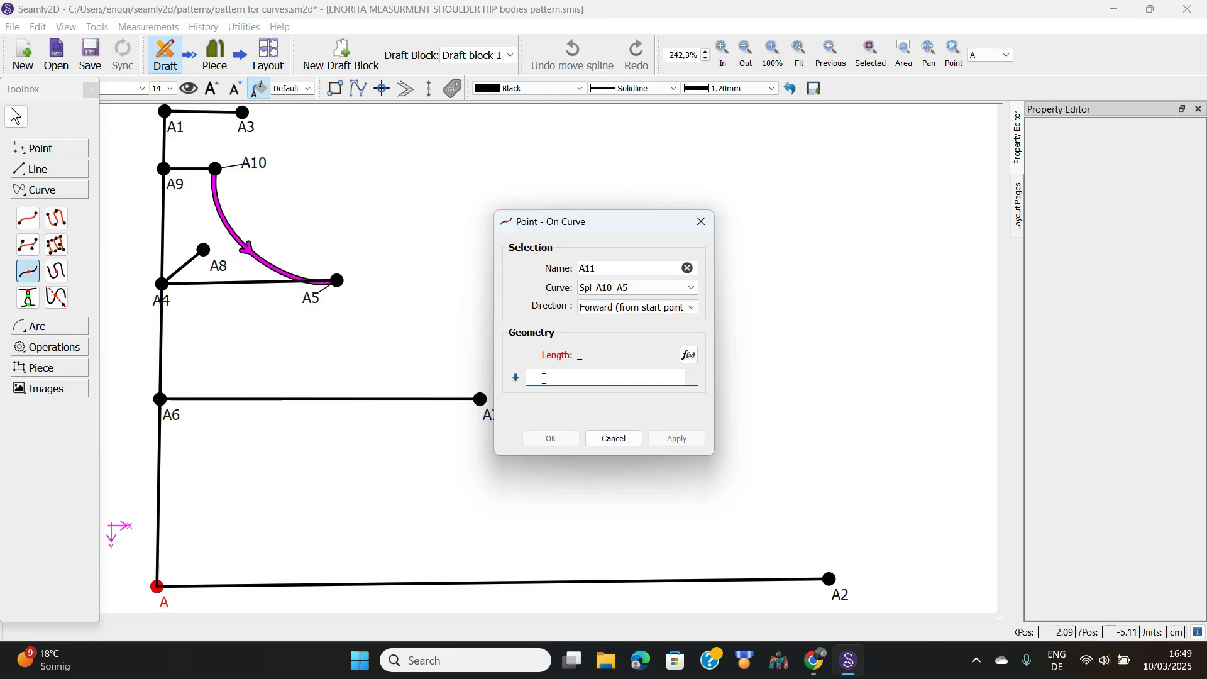
pyautogui.write('1')
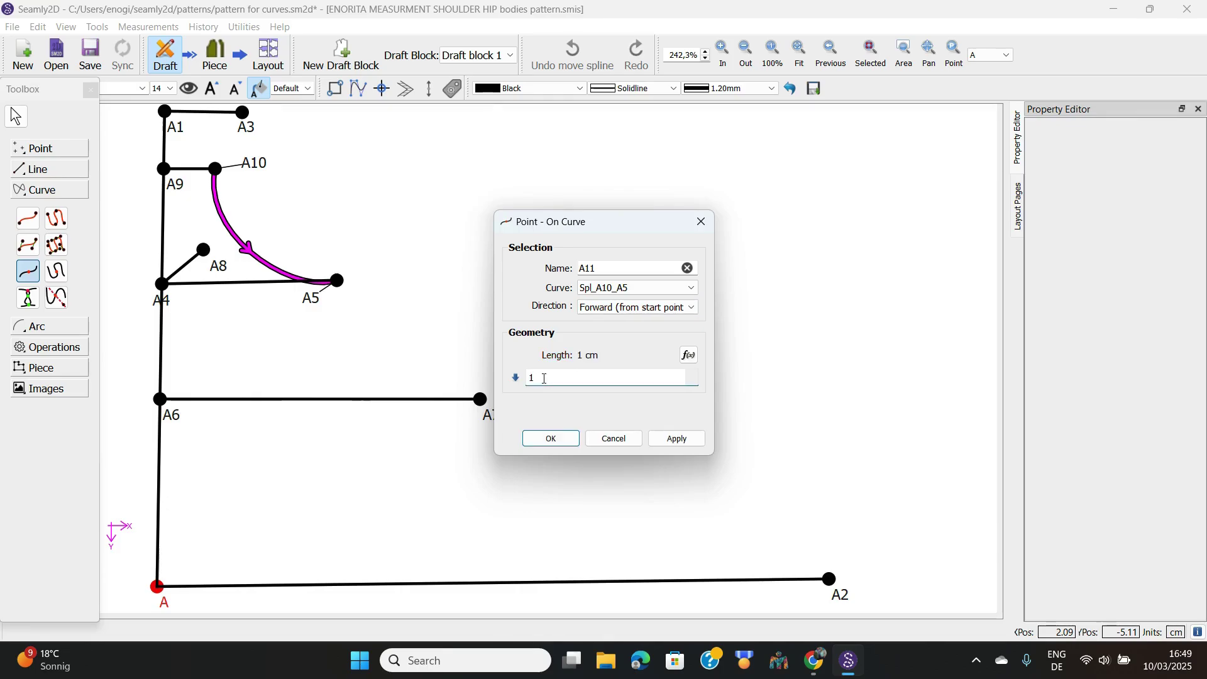
pyautogui.click(551, 438)
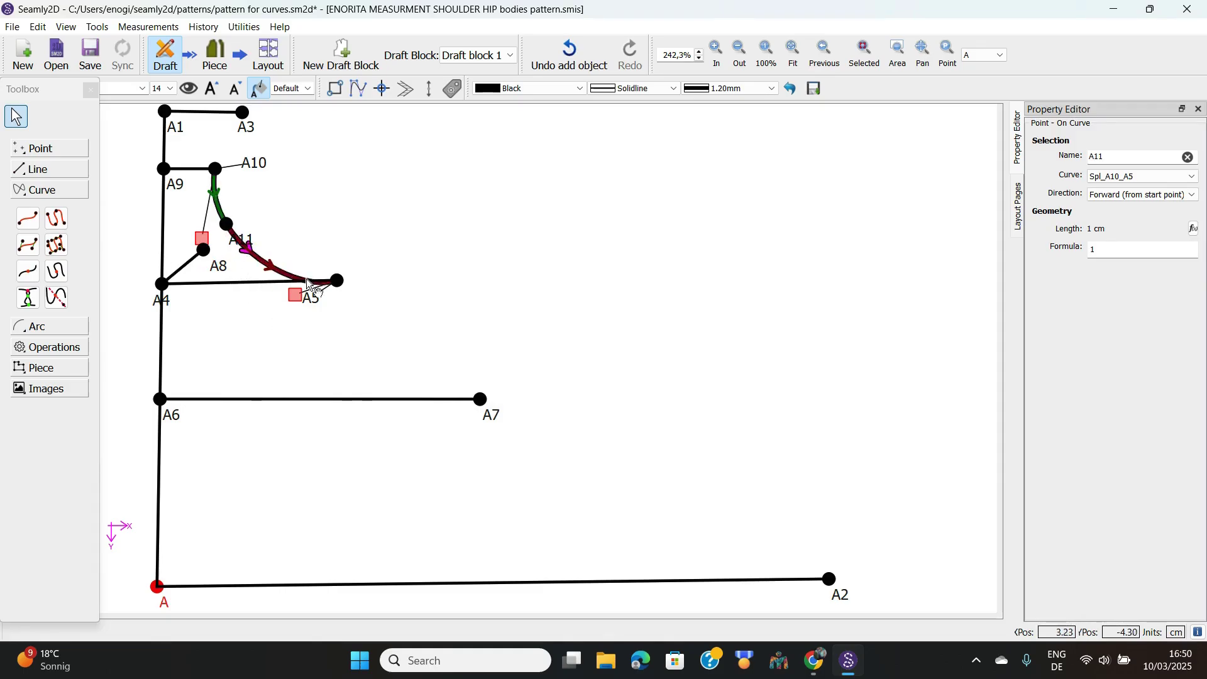
# Change point A11's direction on the curve to Backward (from end point).
pyautogui.moveTo(246, 247)
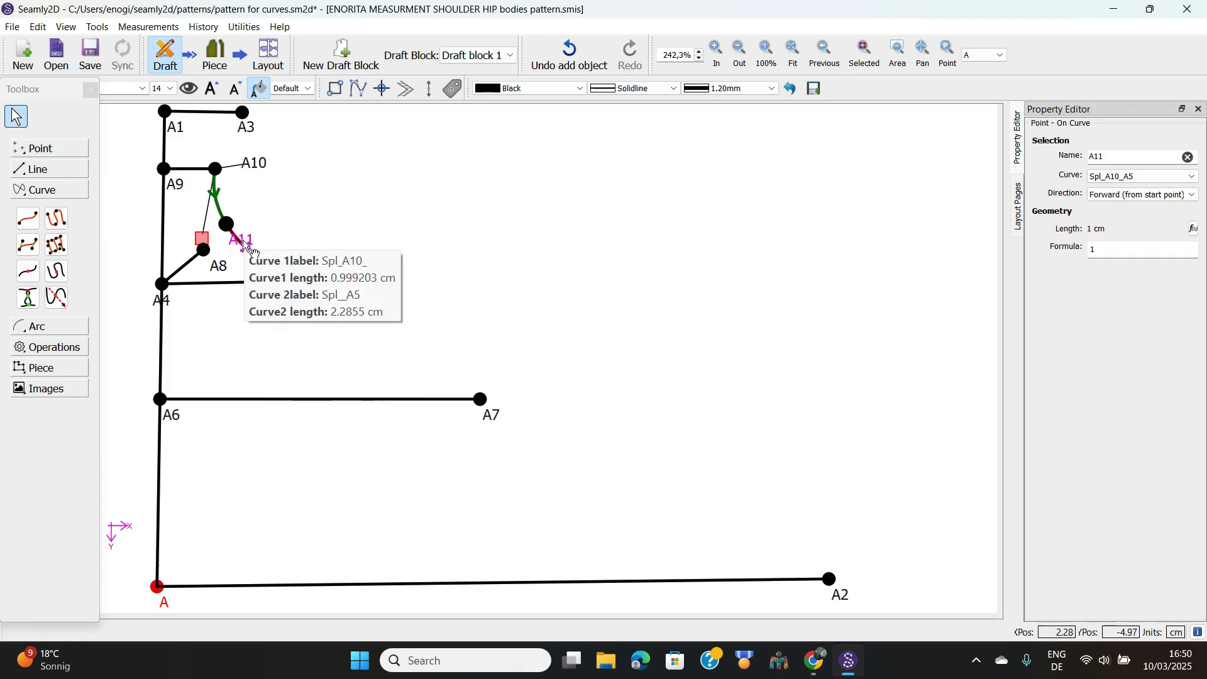
pyautogui.rightClick(246, 247)
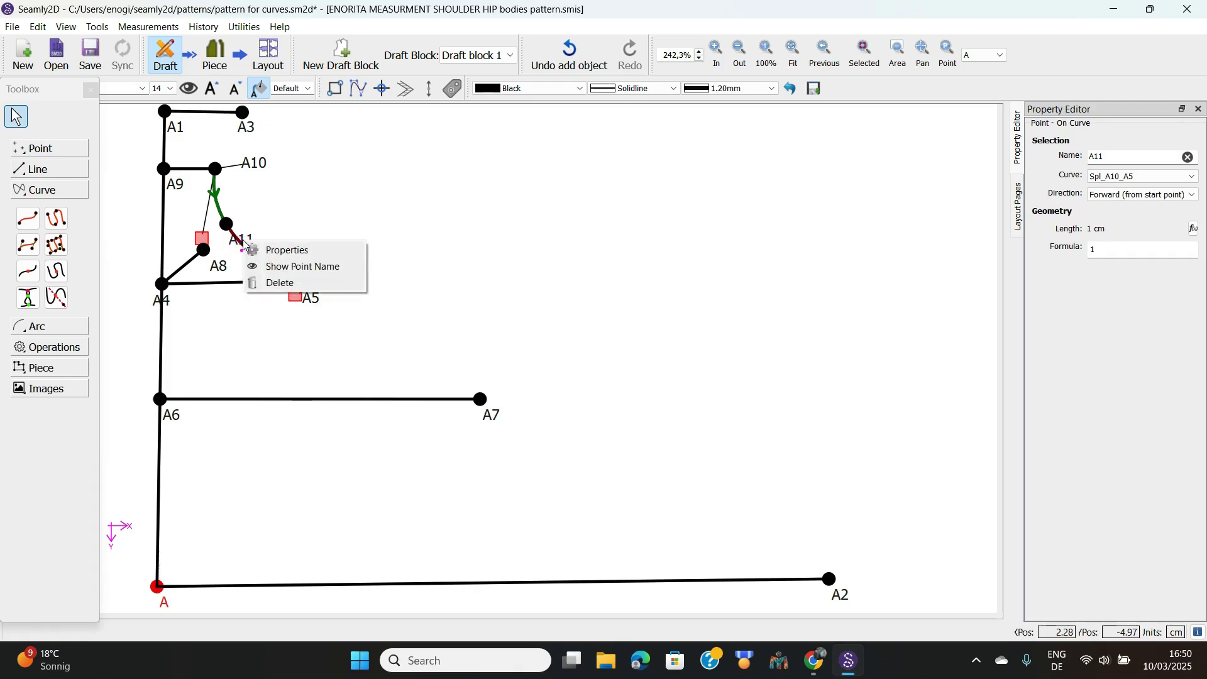
pyautogui.click(293, 254)
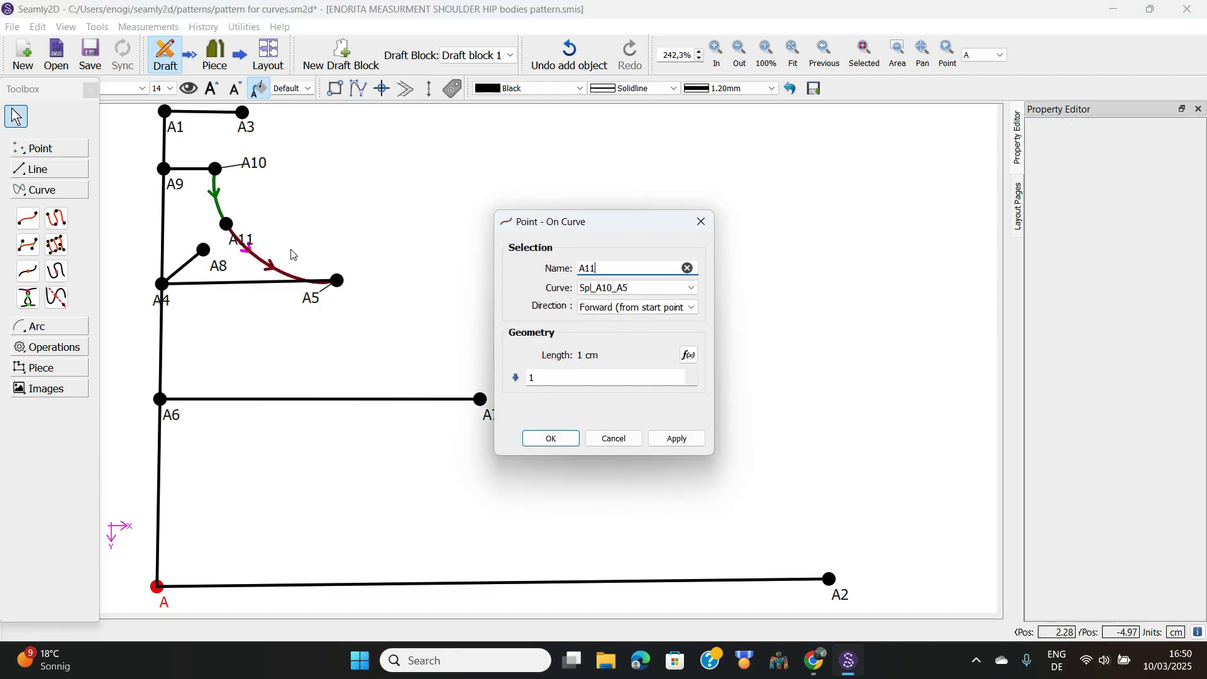
pyautogui.click(692, 307)
pyautogui.click(635, 334)
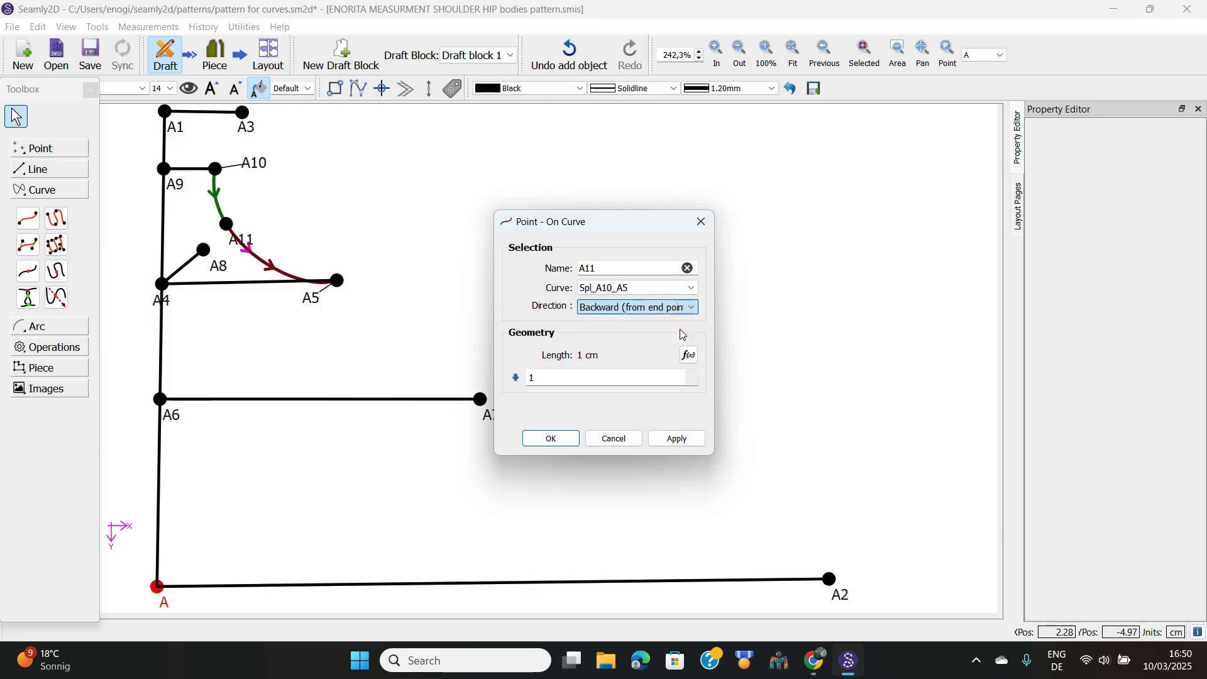
pyautogui.click(550, 440)
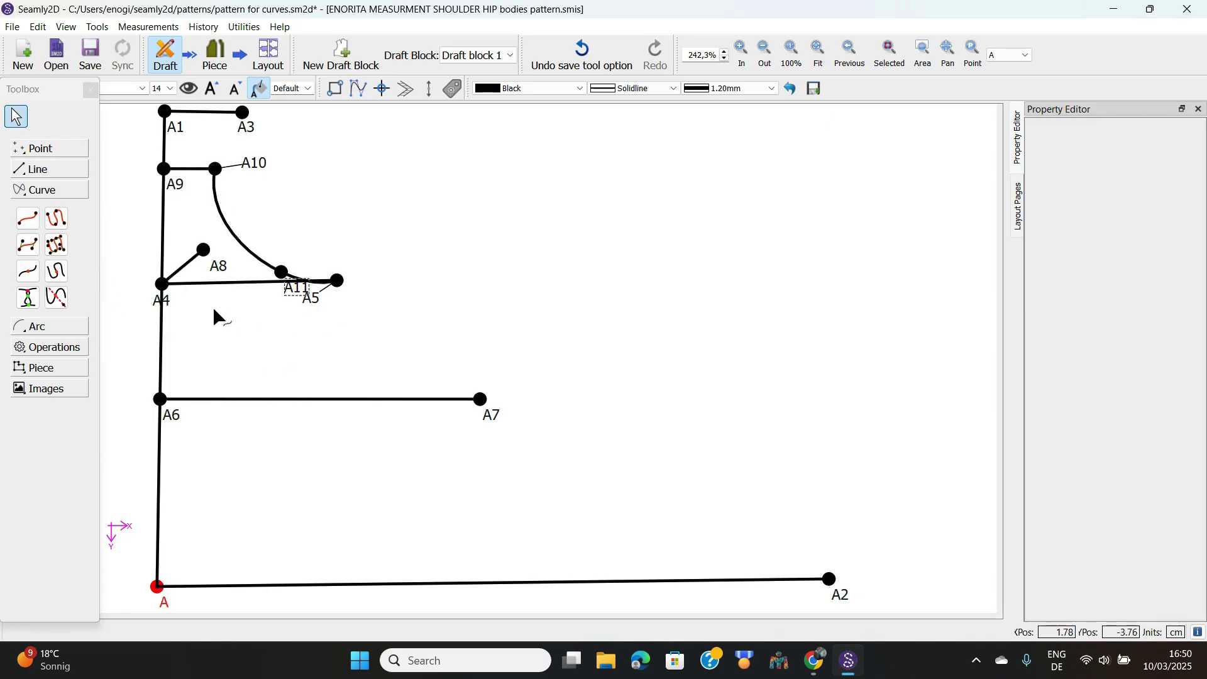
# Draw an interactive curve from A10 to A4 and bow it outward so it crosses the A10–A5 curve.
pyautogui.click(28, 298)
pyautogui.click(27, 218)
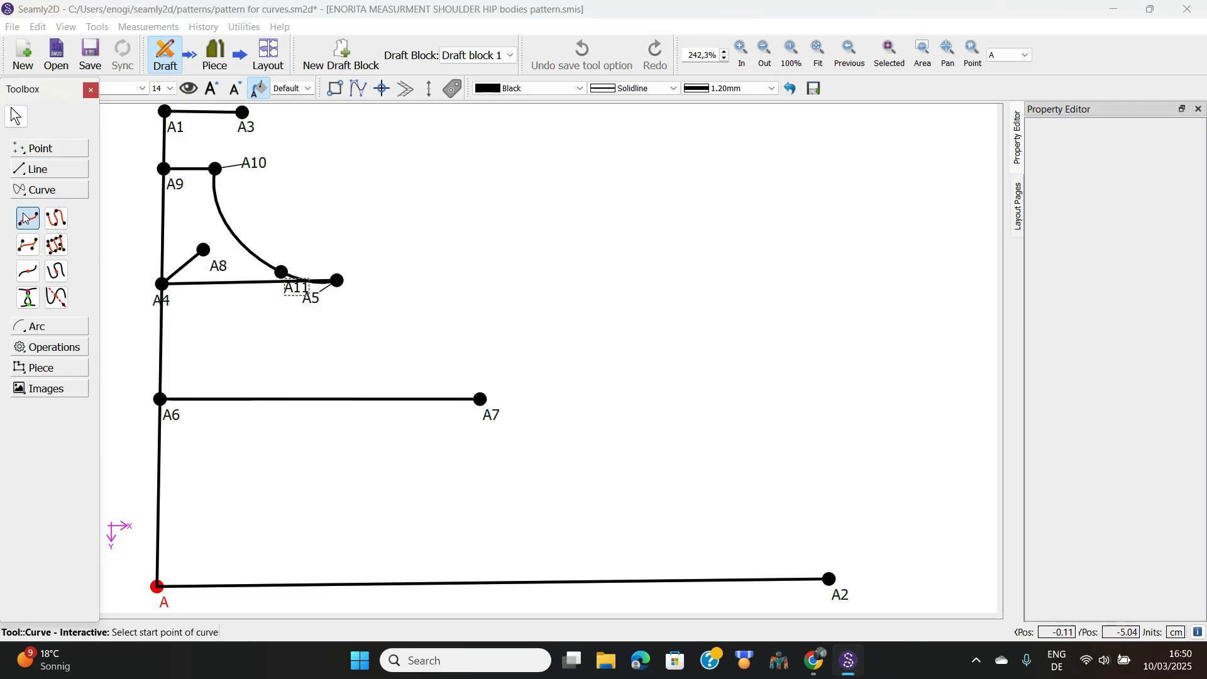
pyautogui.click(220, 169)
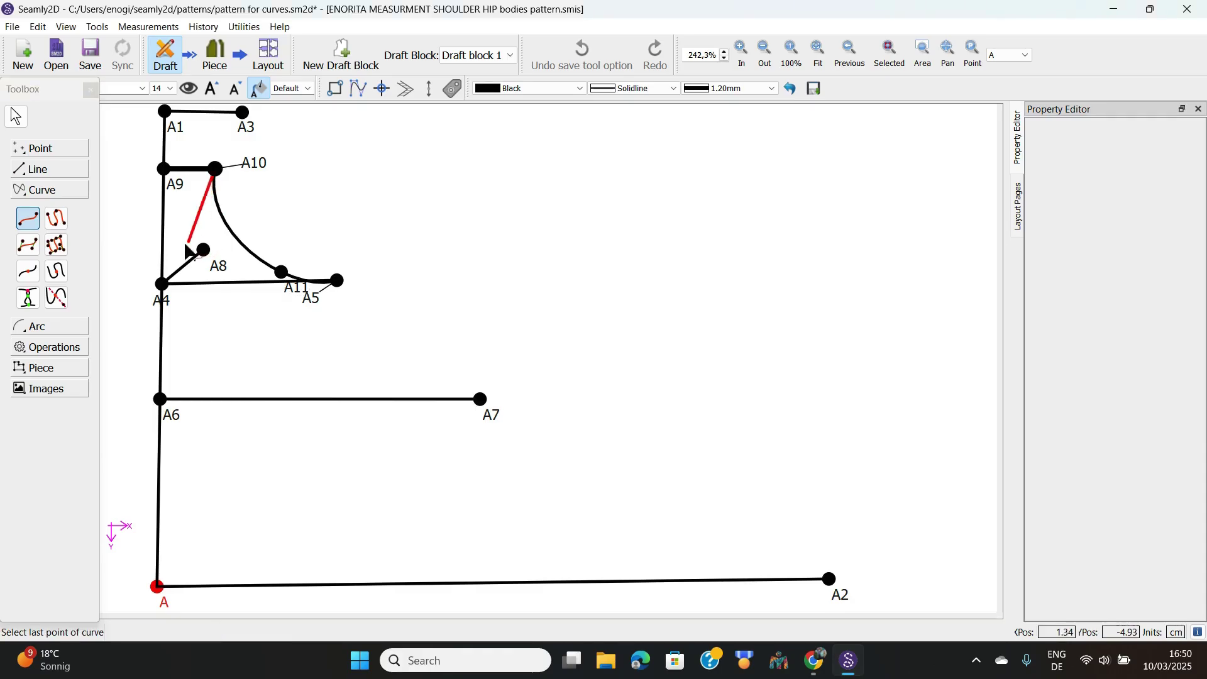
pyautogui.click(162, 301)
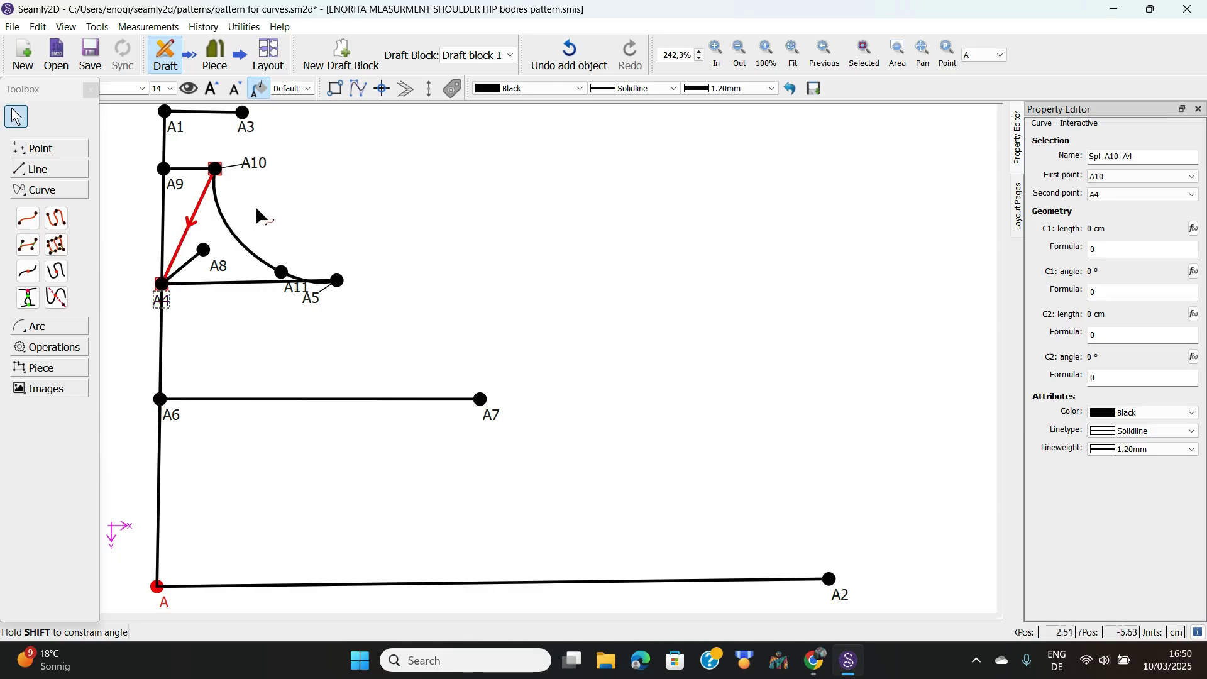
pyautogui.moveTo(196, 234); pyautogui.dragTo(257, 258)
pyautogui.click(387, 197)
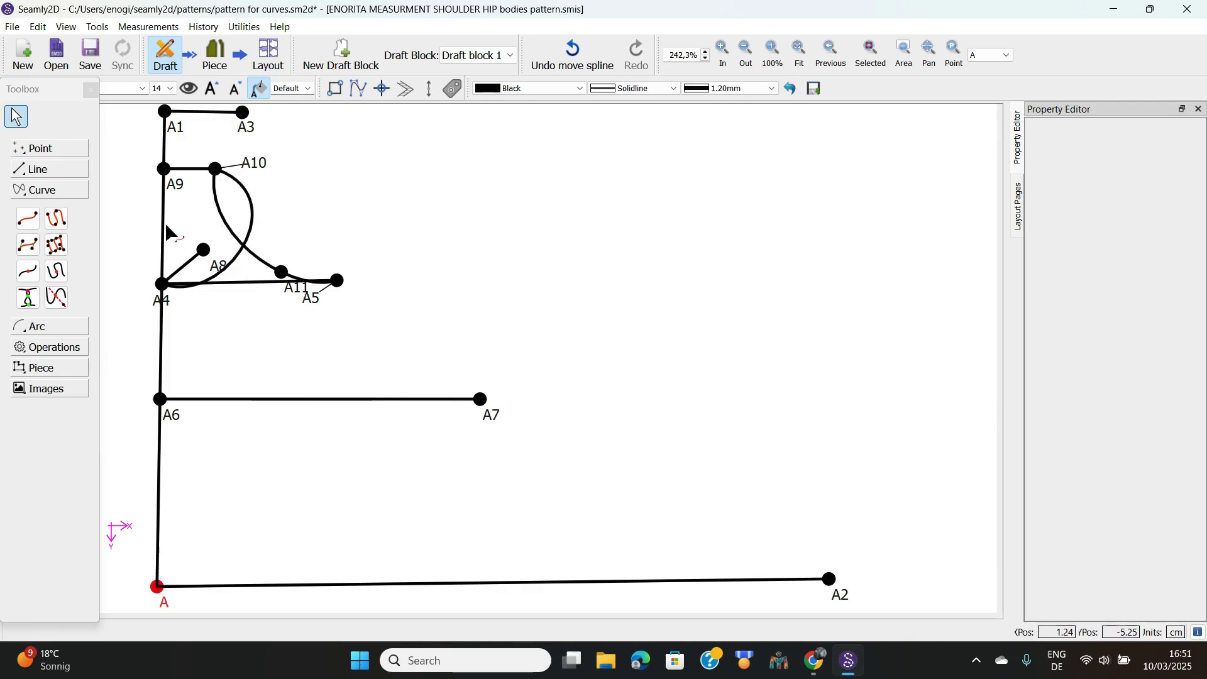
# Add an Intersect Curves point using the A10–A4 curve as first and the A10–A5 curve as second.
pyautogui.click(25, 298)
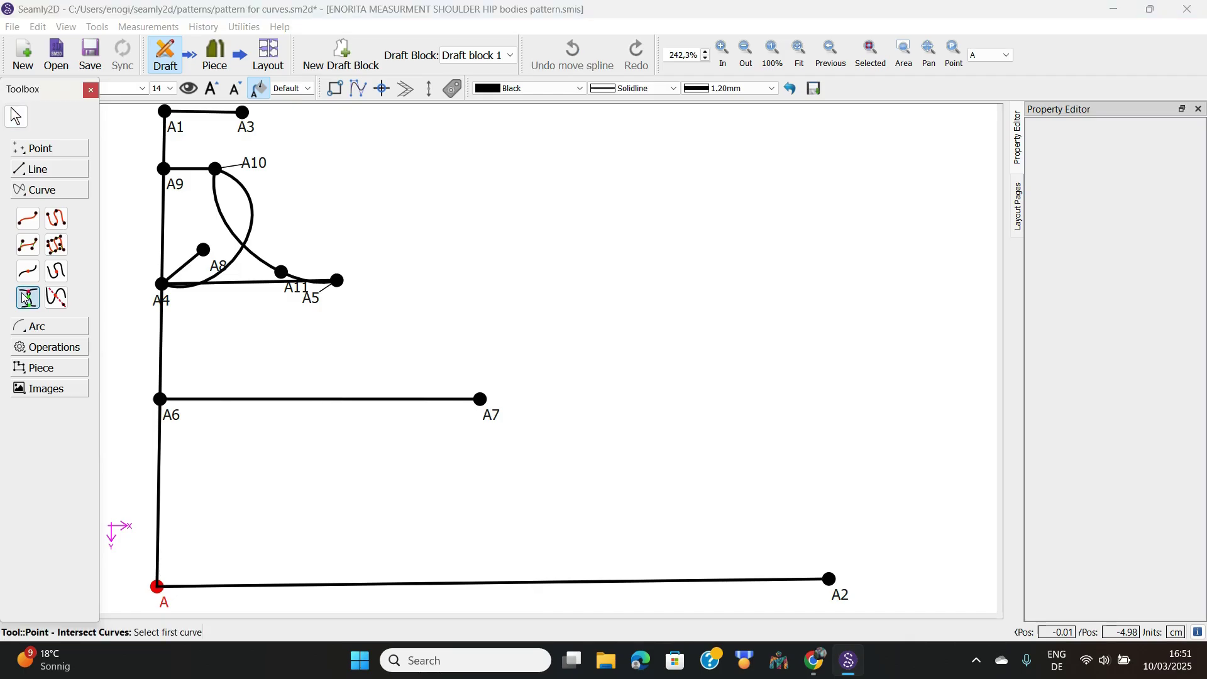
pyautogui.click(254, 221)
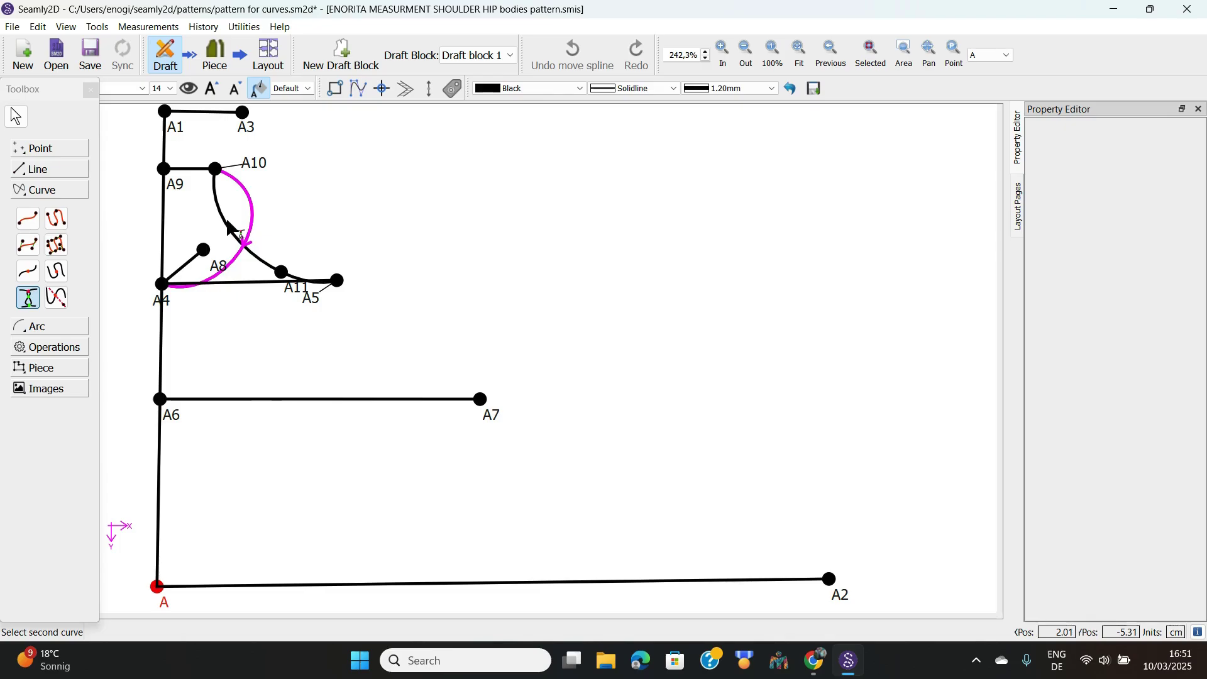
pyautogui.click(251, 254)
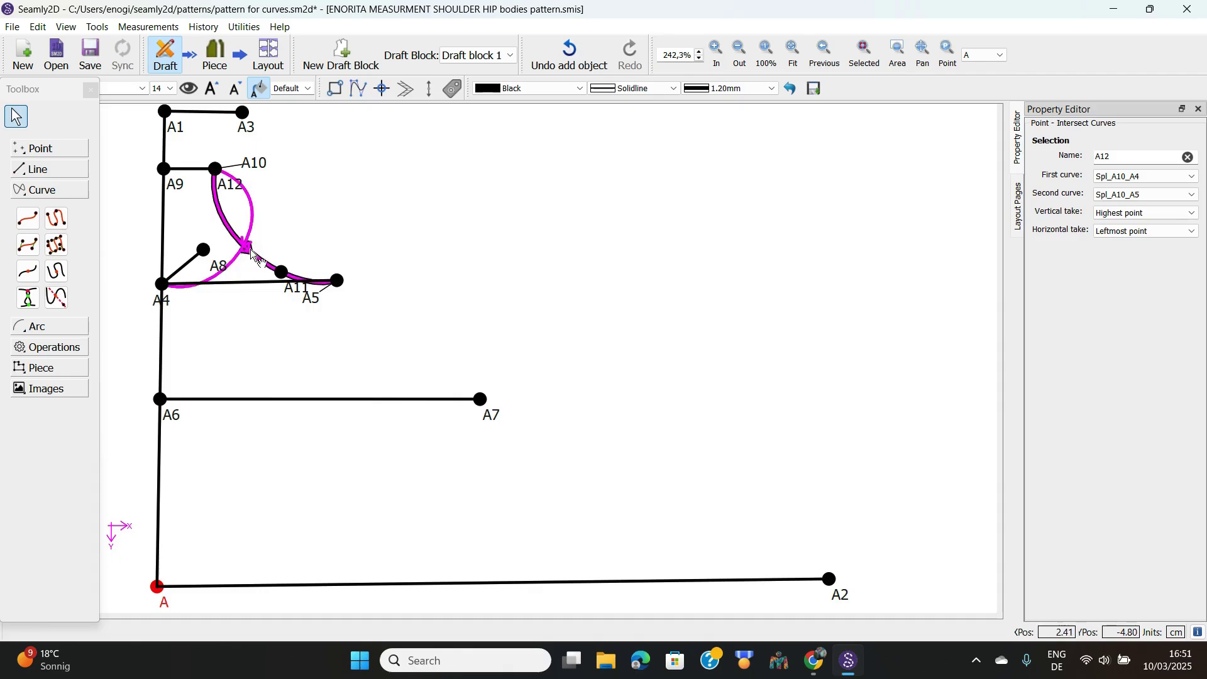
# Try Lowest point and Rightmost point in intersection point A12's properties, and close them without applying.
pyautogui.rightClick(230, 188)
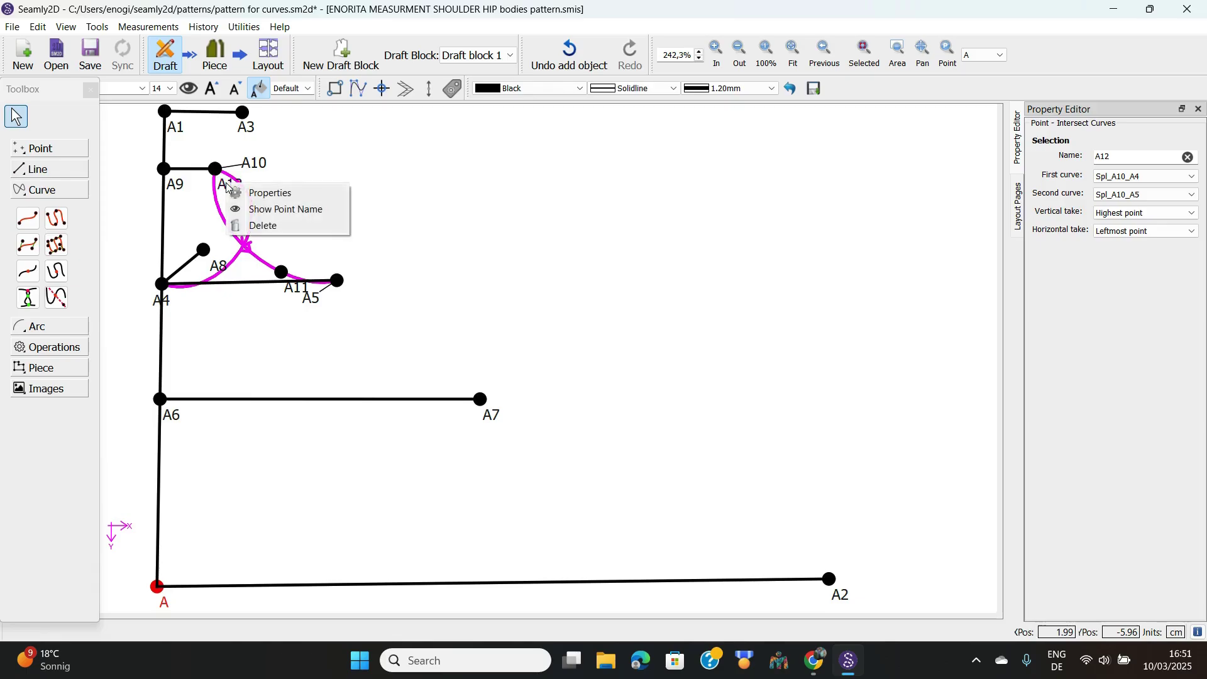
pyautogui.click(271, 190)
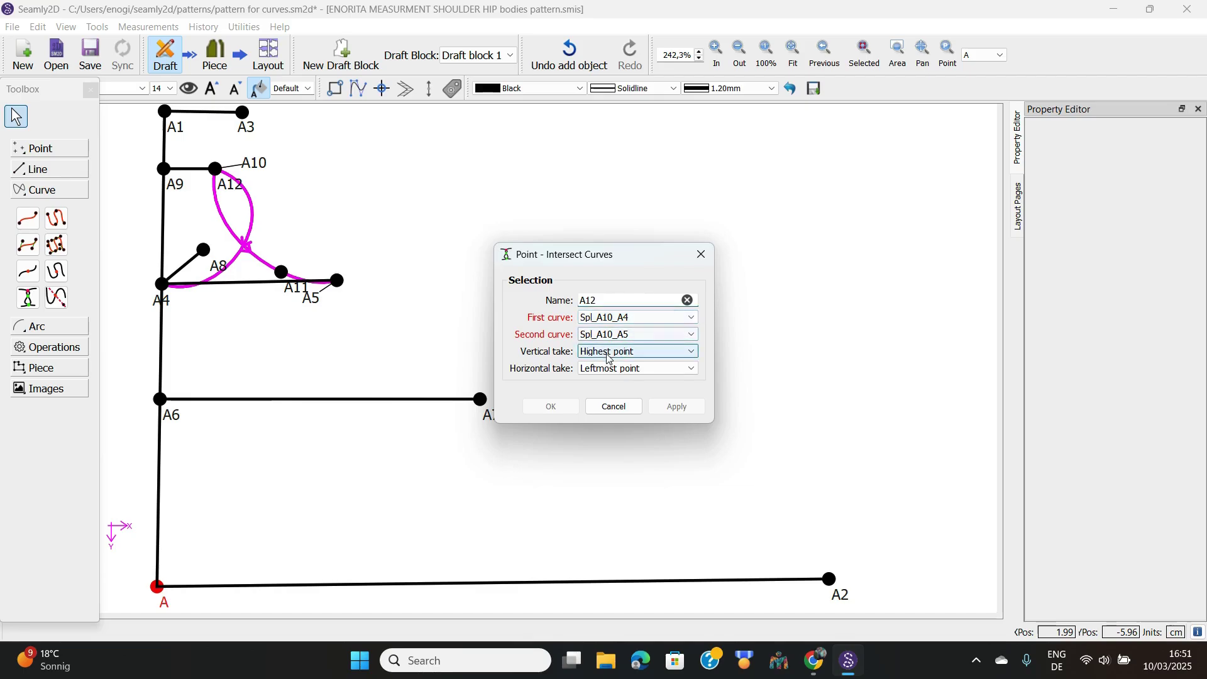
pyautogui.click(692, 351)
pyautogui.click(659, 375)
pyautogui.click(692, 369)
pyautogui.click(670, 394)
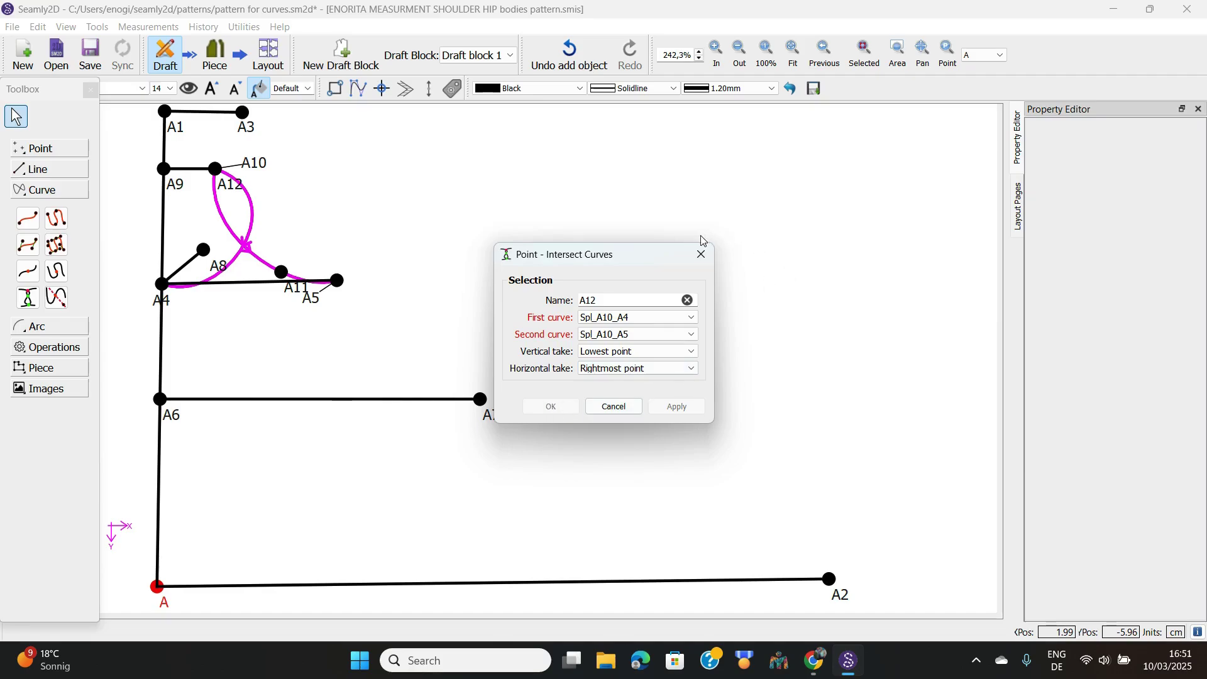
pyautogui.click(702, 255)
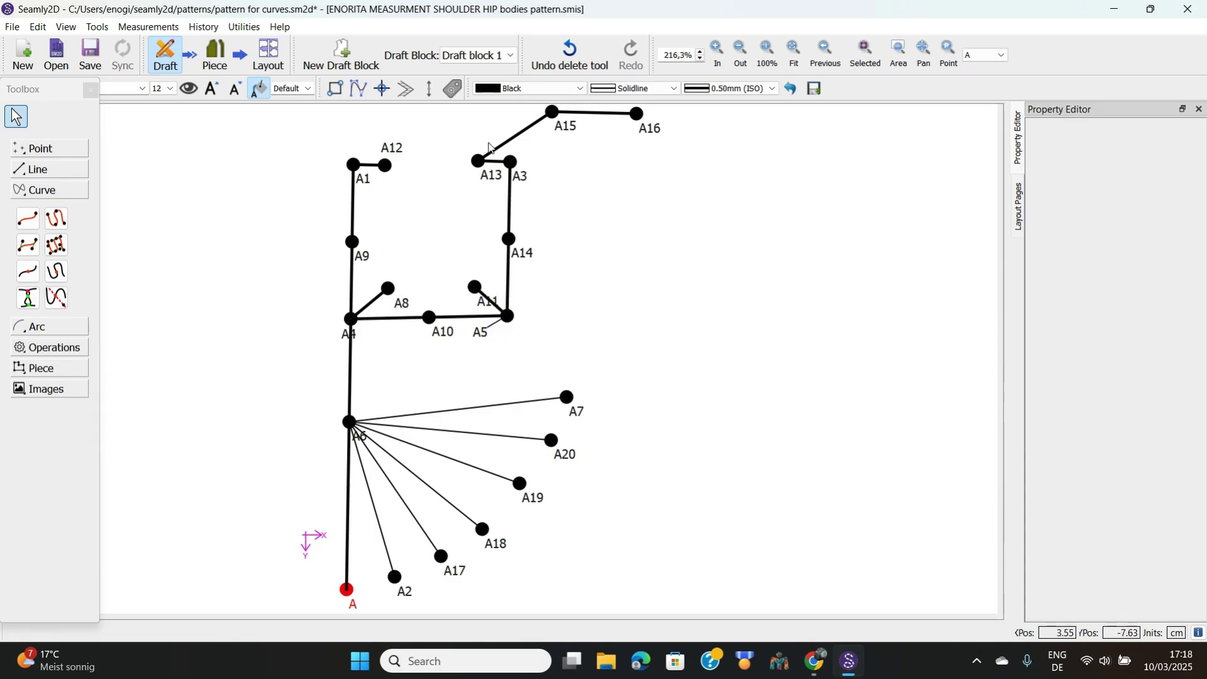
# Draw an interactive armhole spline from A12 through A9, A8, A10, A11 and A14 to A13.
pyautogui.click(57, 220)
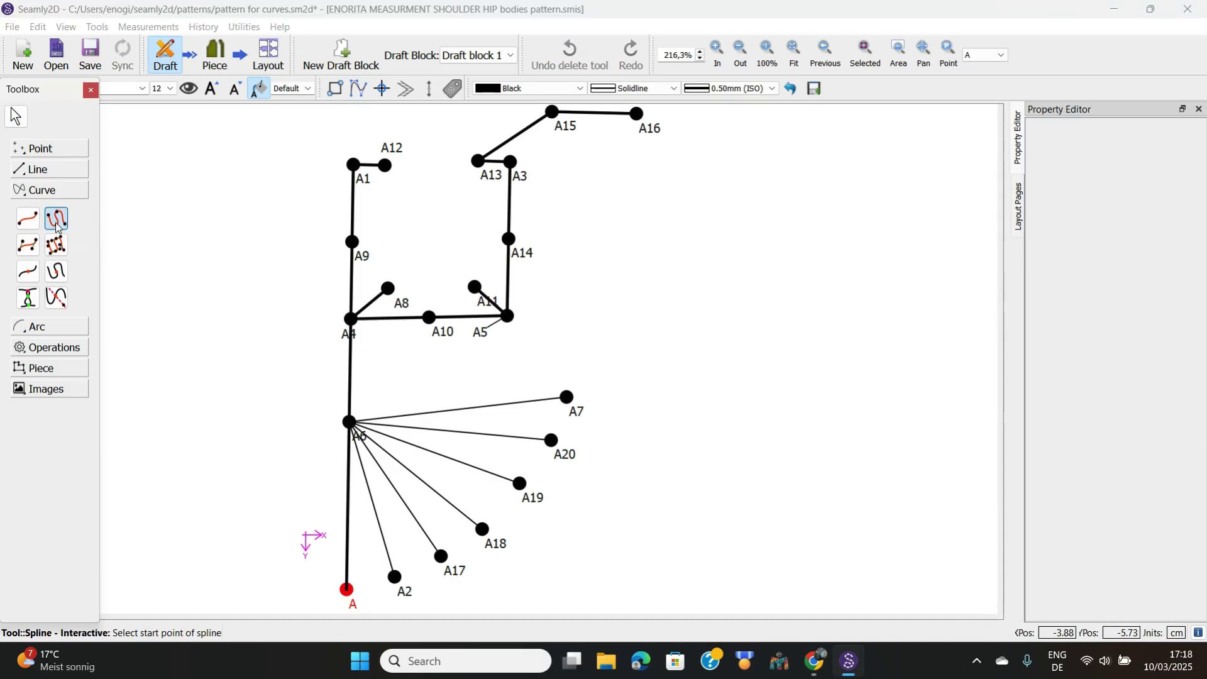
pyautogui.click(392, 150)
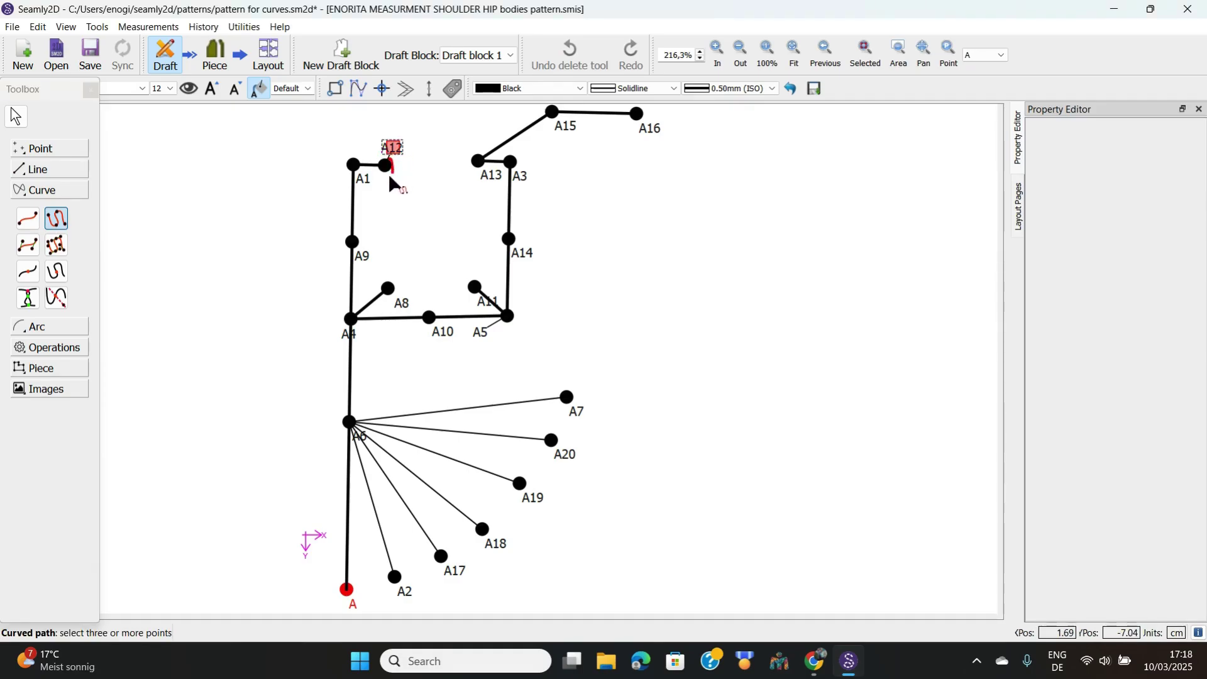
pyautogui.click(362, 257)
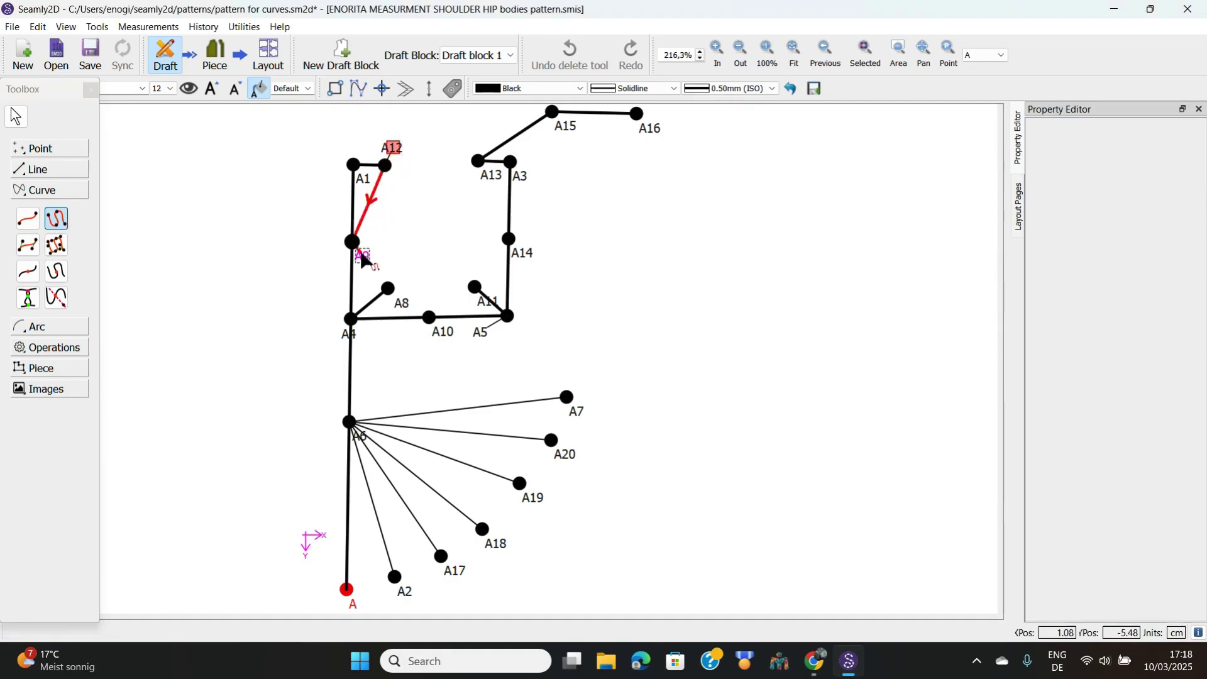
pyautogui.click(397, 298)
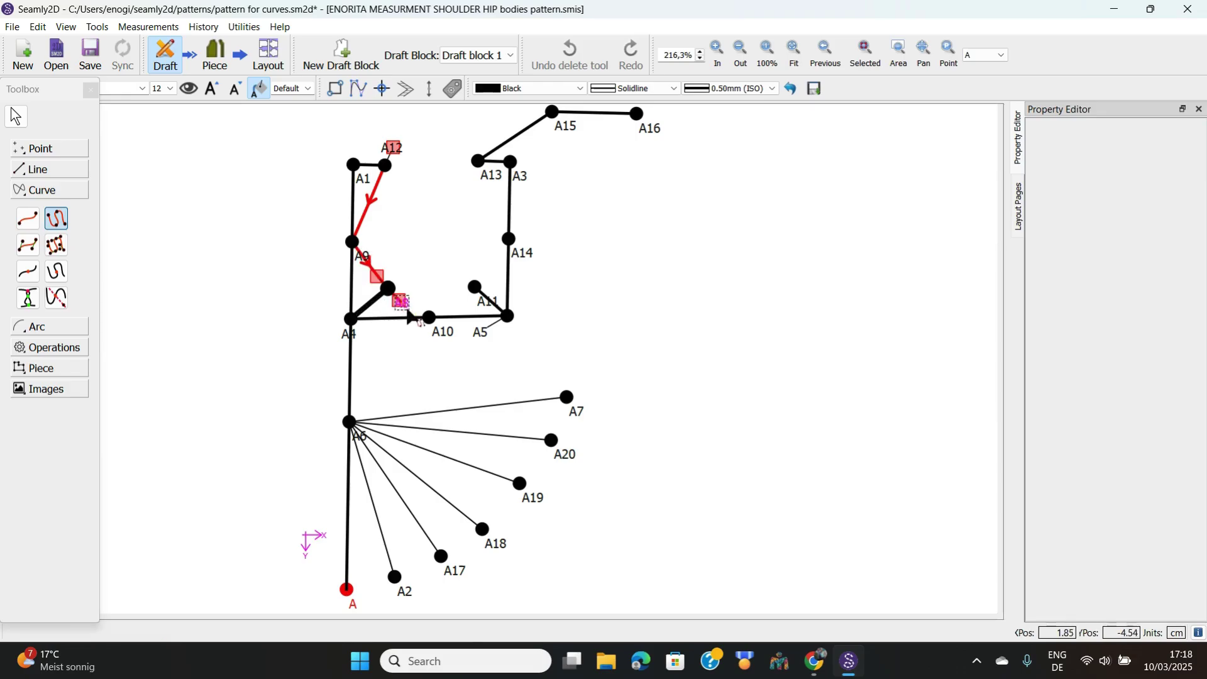
pyautogui.click(444, 331)
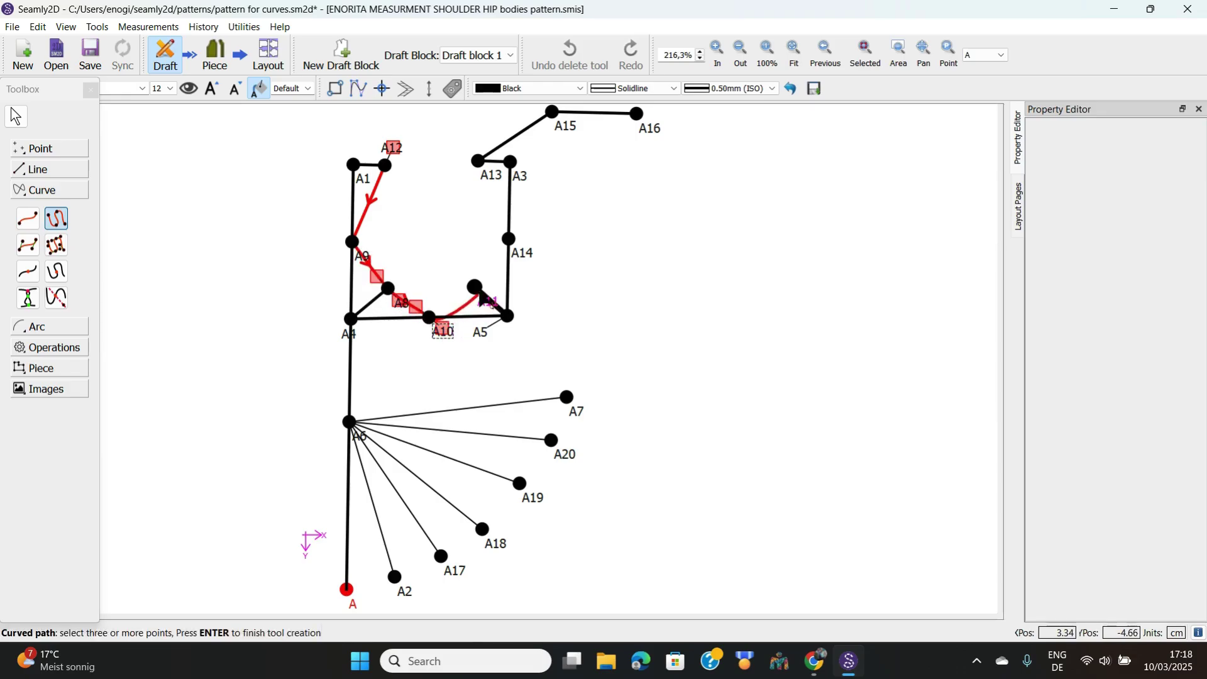
pyautogui.click(475, 287)
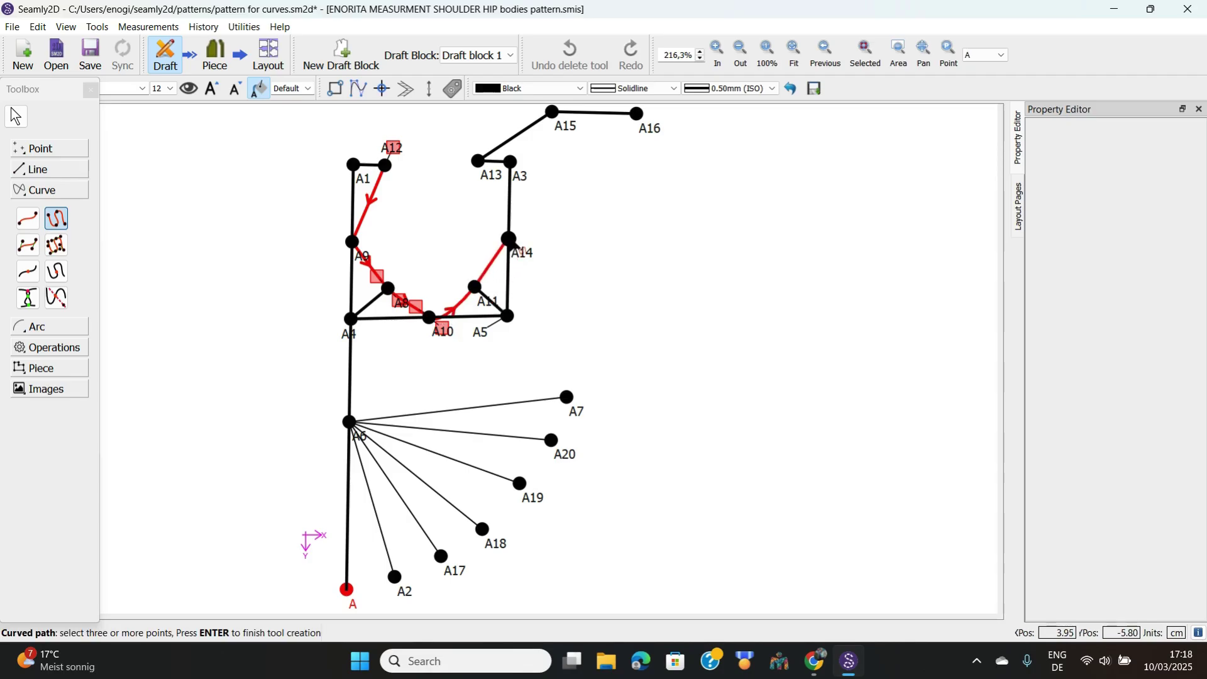
pyautogui.click(509, 240)
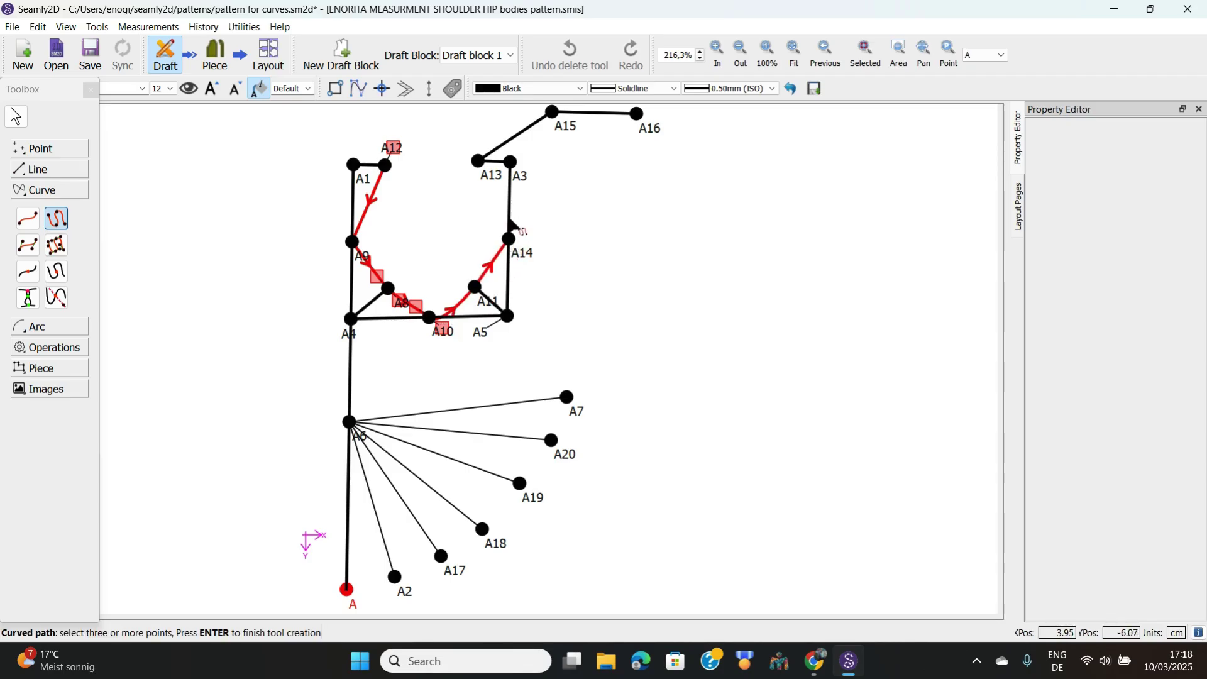
pyautogui.click(481, 166)
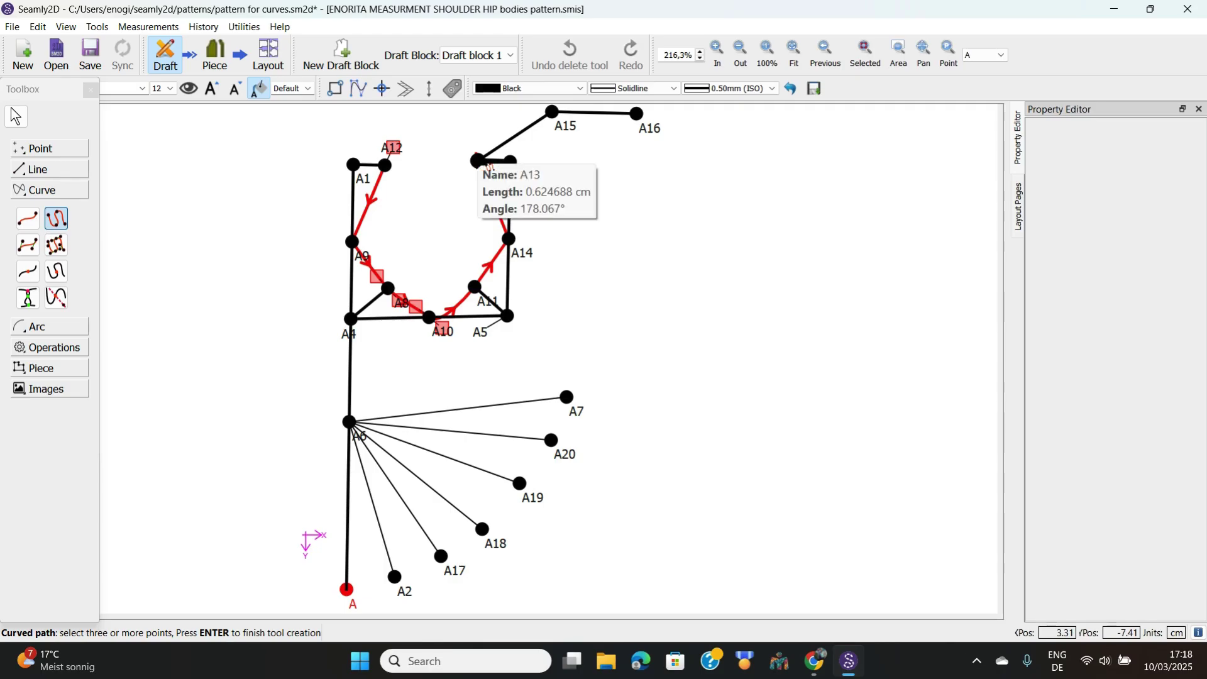
pyautogui.press('Return')
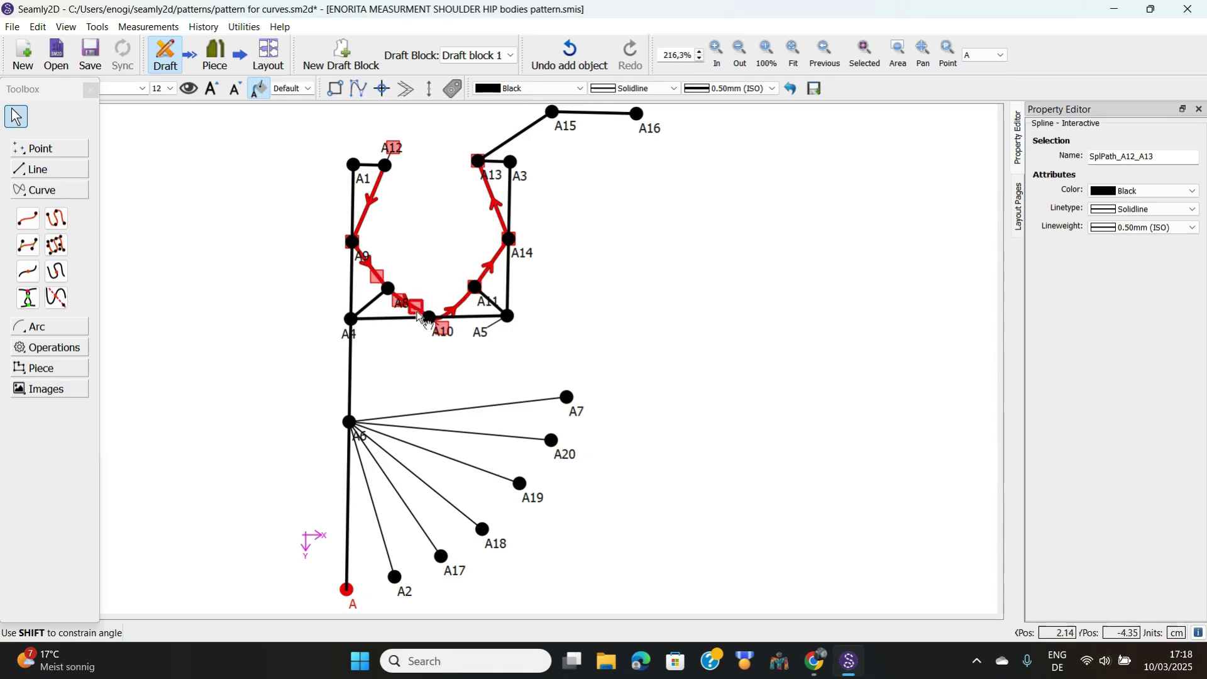
# Reshape the armhole spline with its control handles near A8 and A10, and try to adjust its start handle at A12.
pyautogui.moveTo(413, 306)
pyautogui.mouseDown()
pyautogui.moveTo(402, 316)
pyautogui.moveTo(395, 307)
pyautogui.mouseUp()
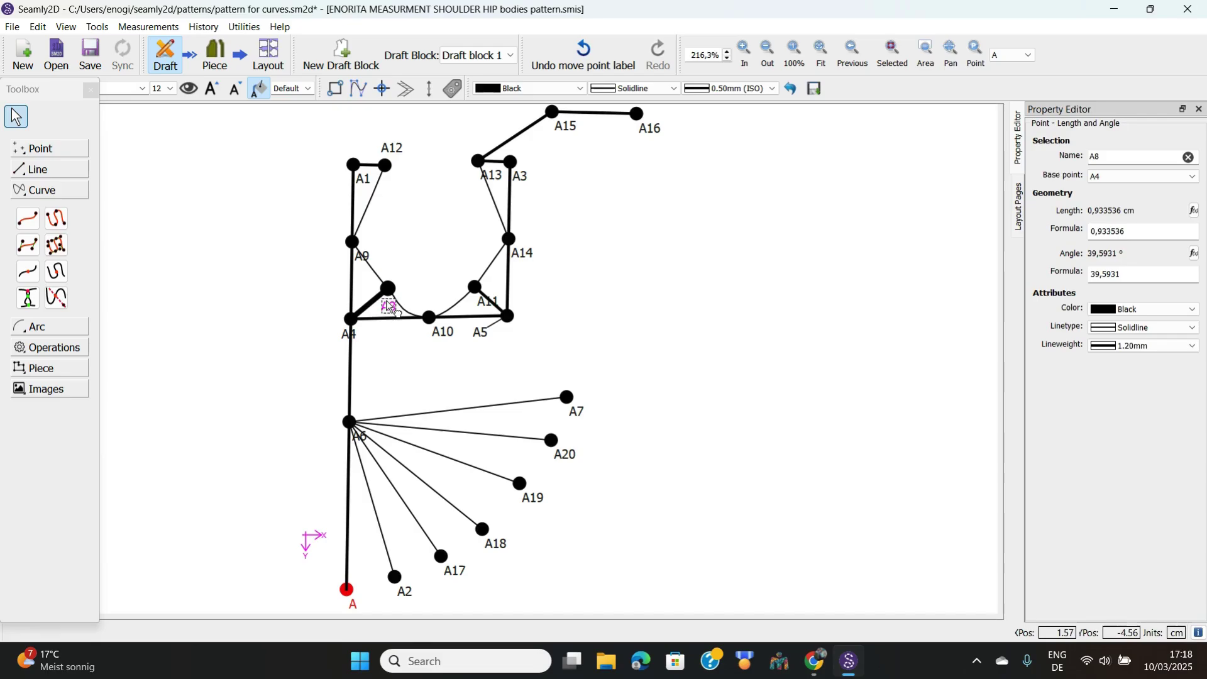
pyautogui.click(375, 276)
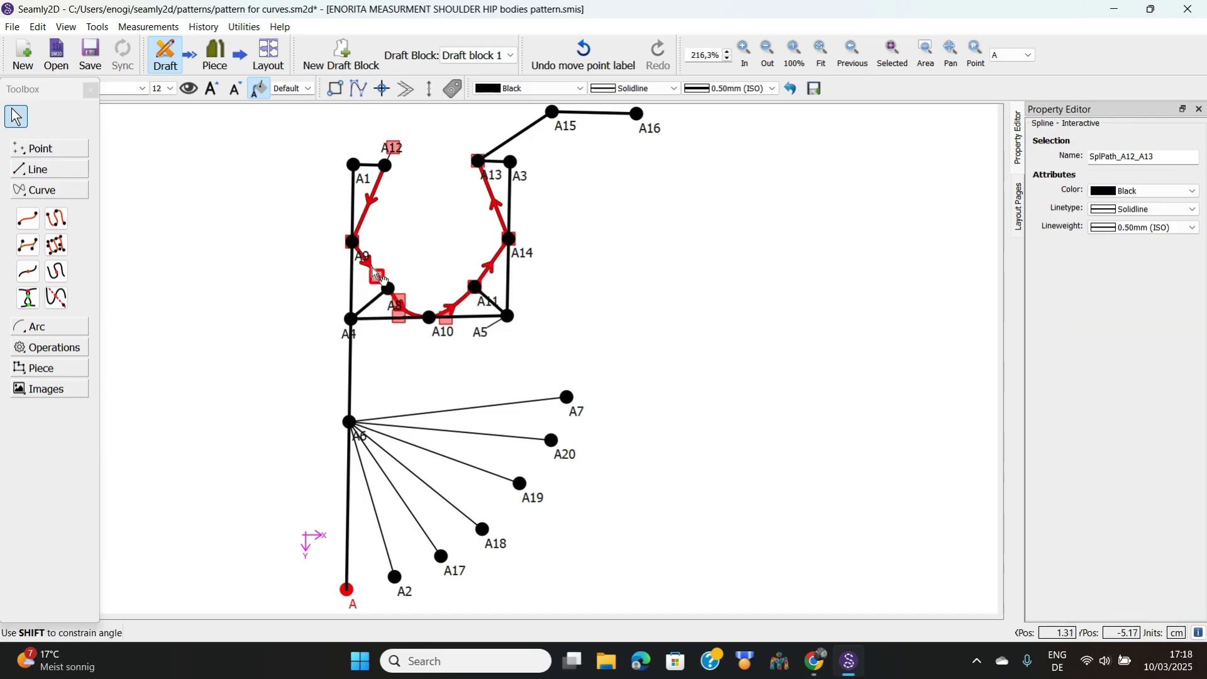
pyautogui.moveTo(377, 280); pyautogui.dragTo(374, 270)
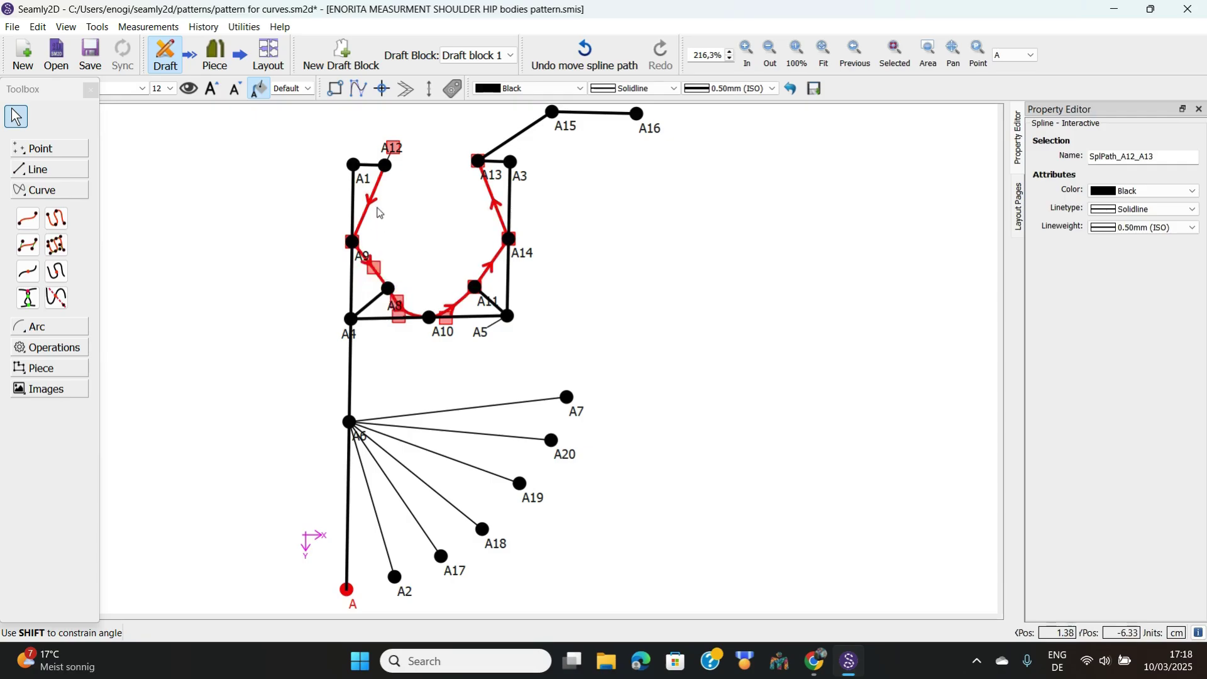
pyautogui.click(372, 194)
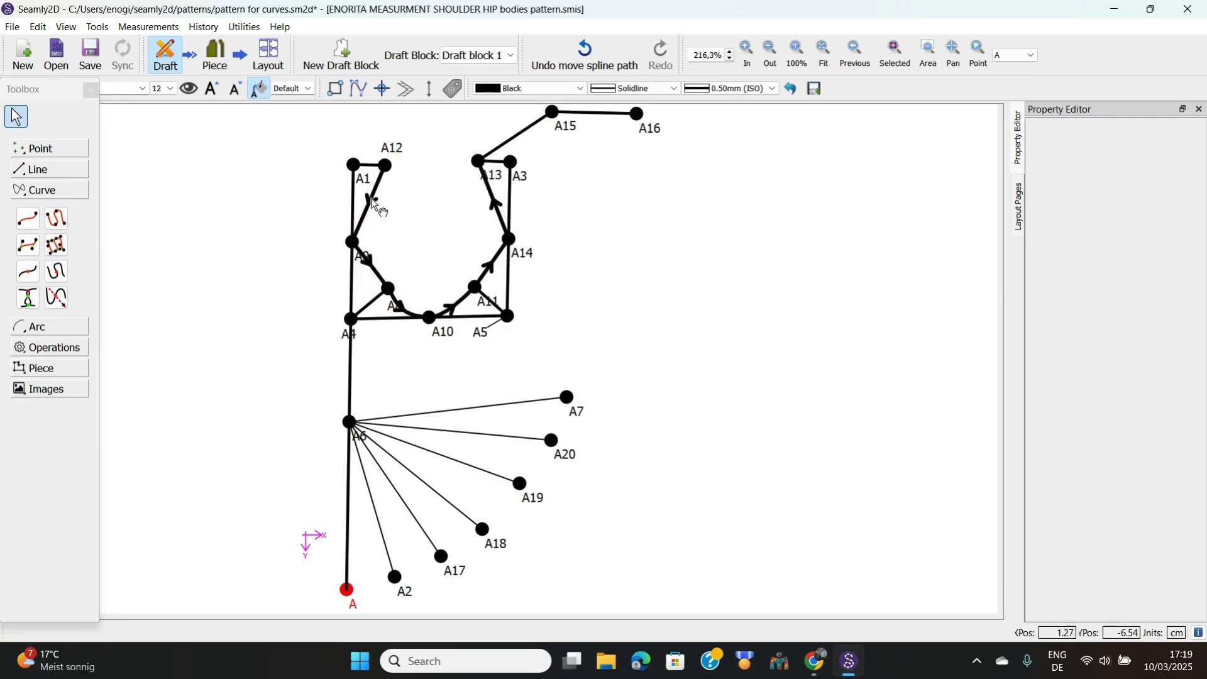
pyautogui.click(371, 197)
pyautogui.moveTo(394, 151); pyautogui.dragTo(391, 153)
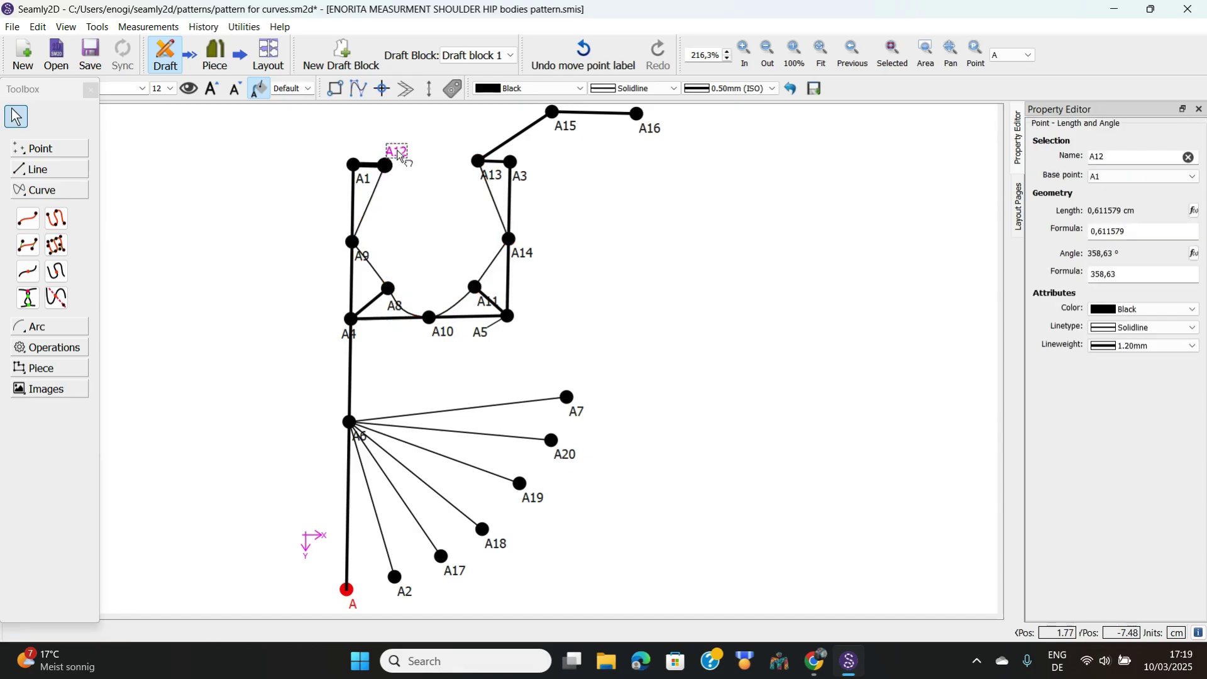
pyautogui.click(375, 183)
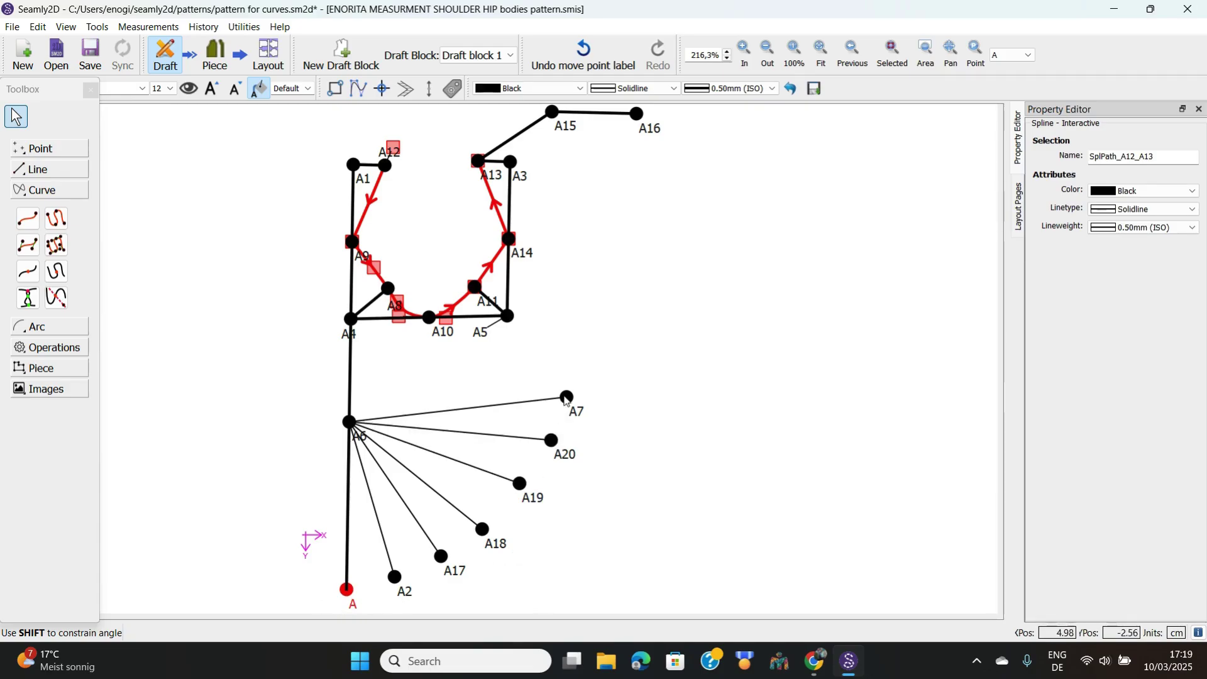
# Draw a fixed spline from A through A2, A17, A18, A19 and A20 to A7.
pyautogui.click(55, 246)
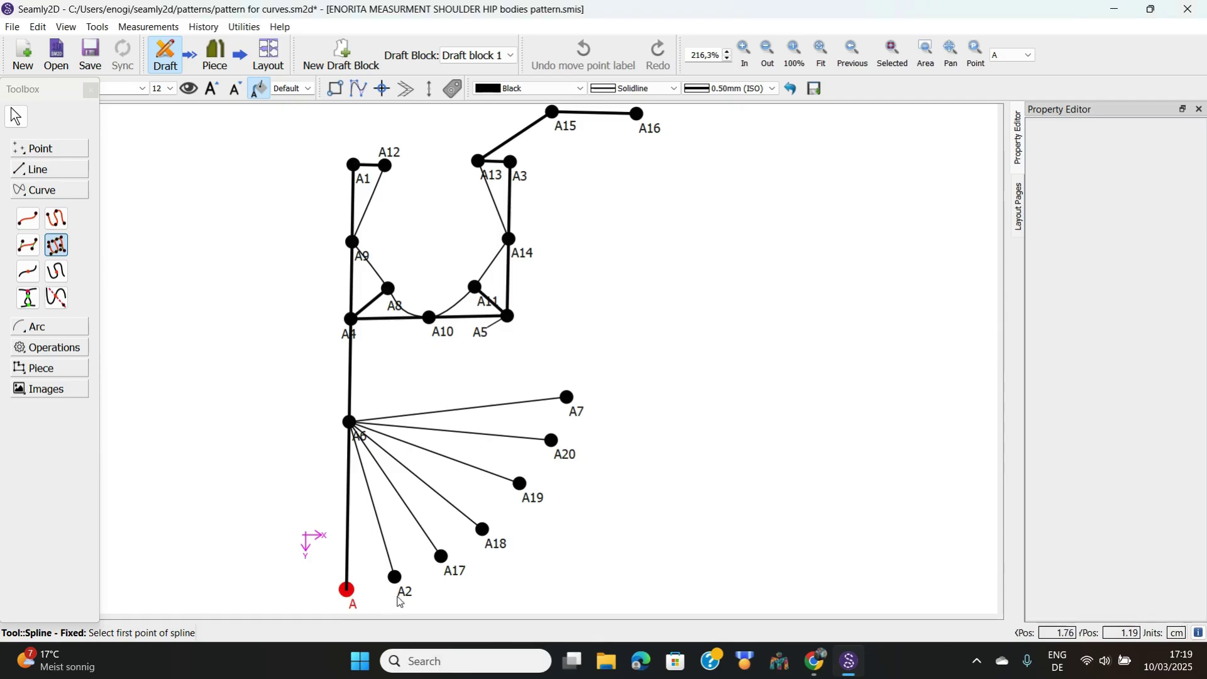
pyautogui.click(347, 591)
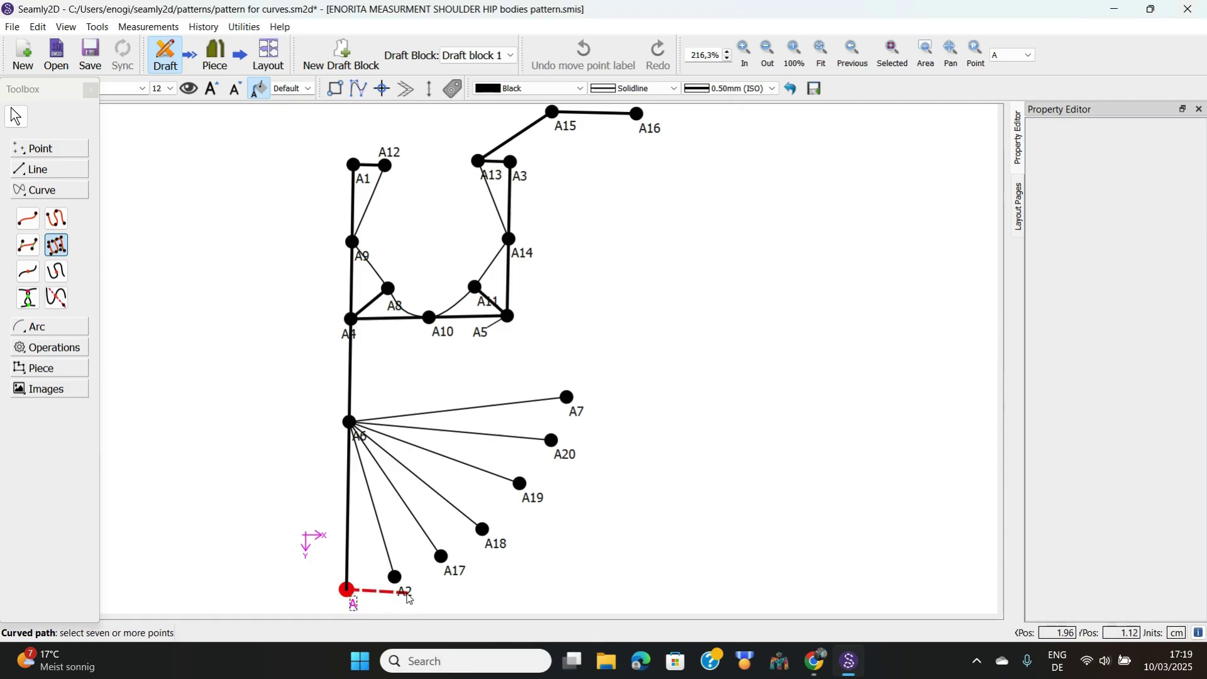
pyautogui.click(407, 594)
pyautogui.click(454, 570)
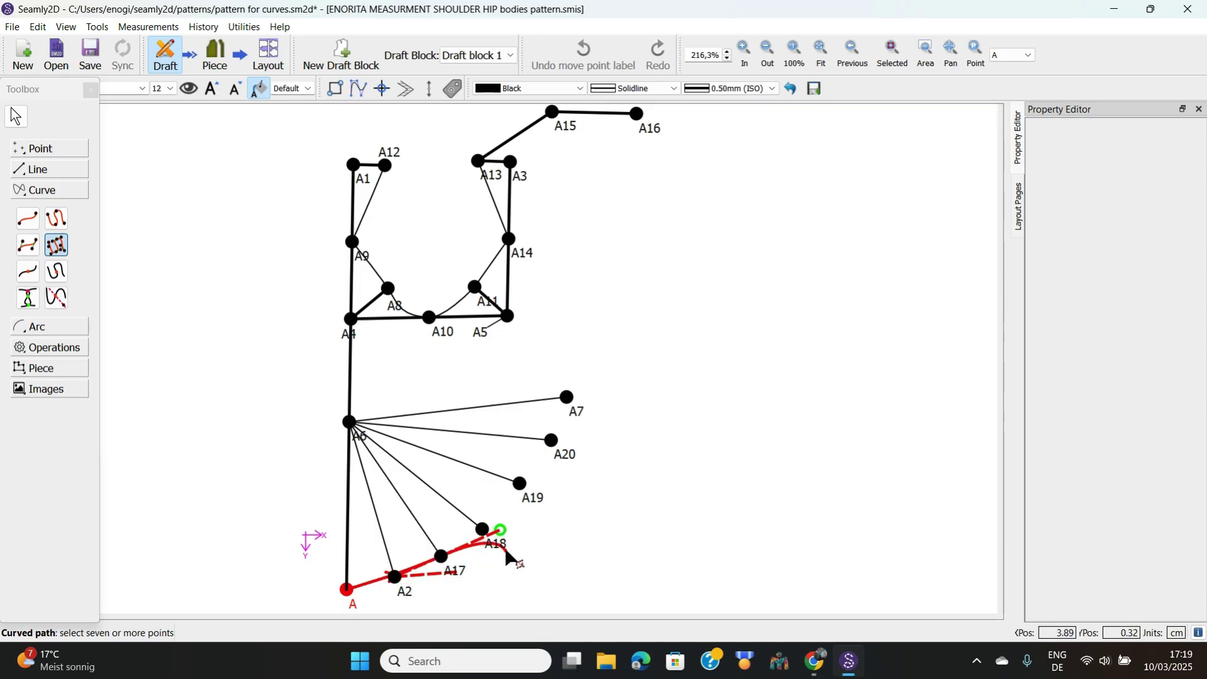
pyautogui.click(483, 530)
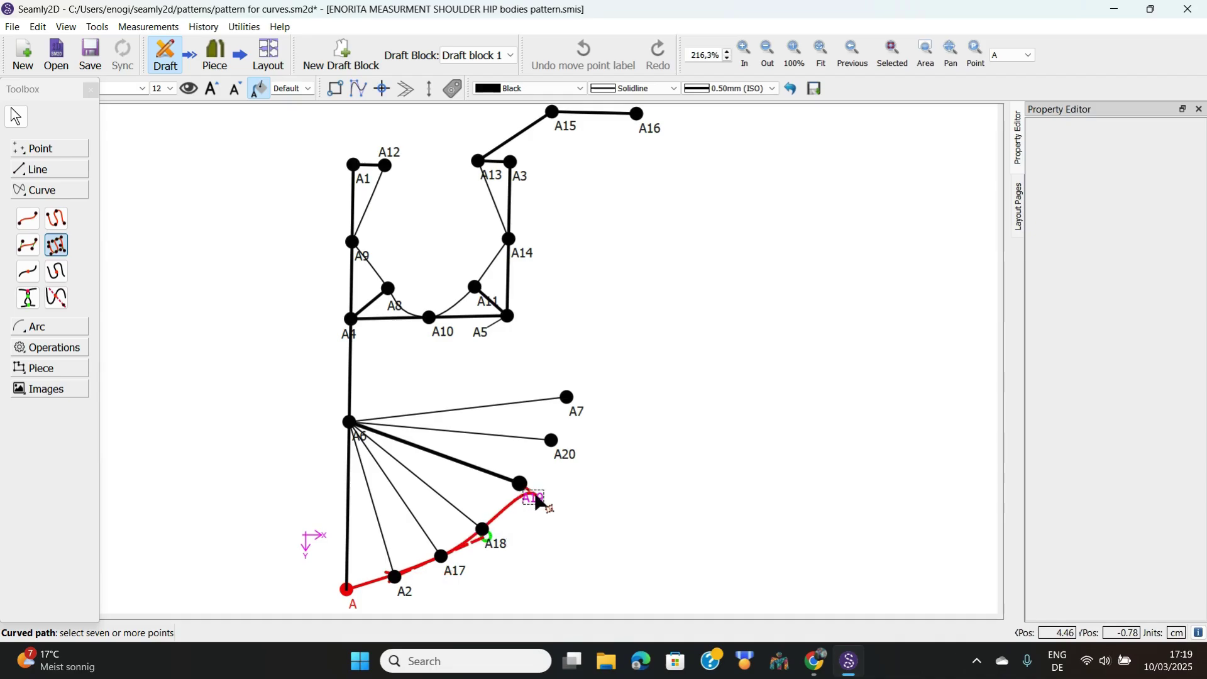
pyautogui.click(534, 498)
pyautogui.click(565, 451)
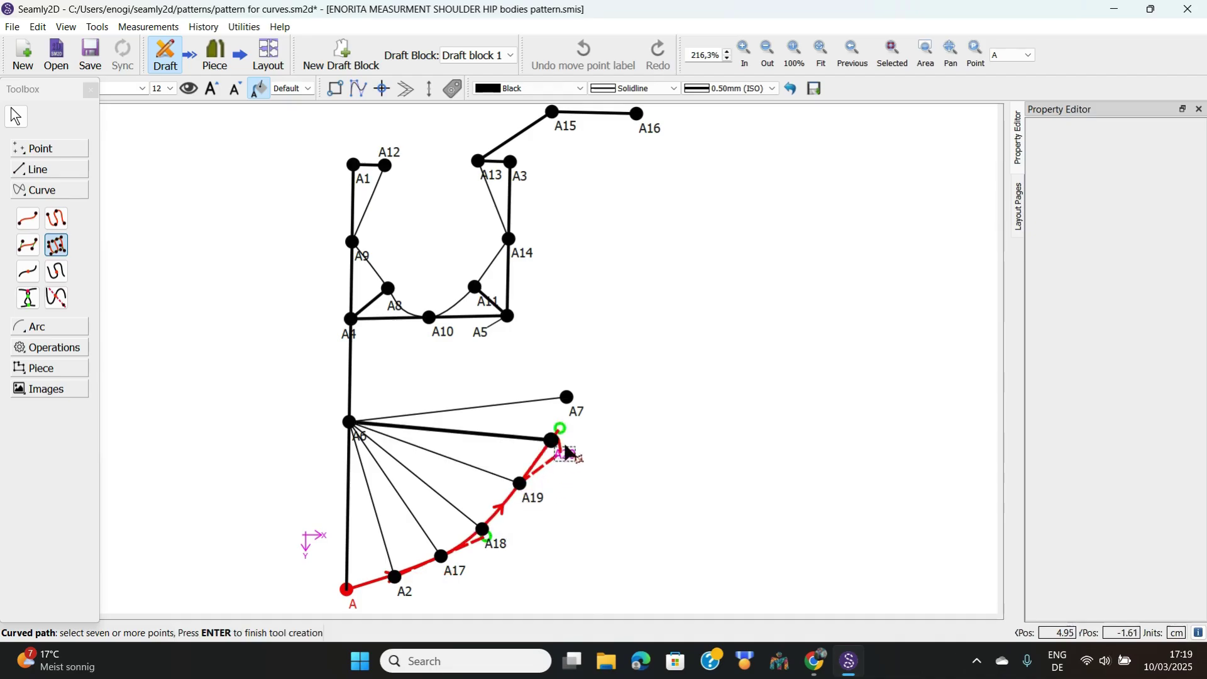
pyautogui.click(567, 399)
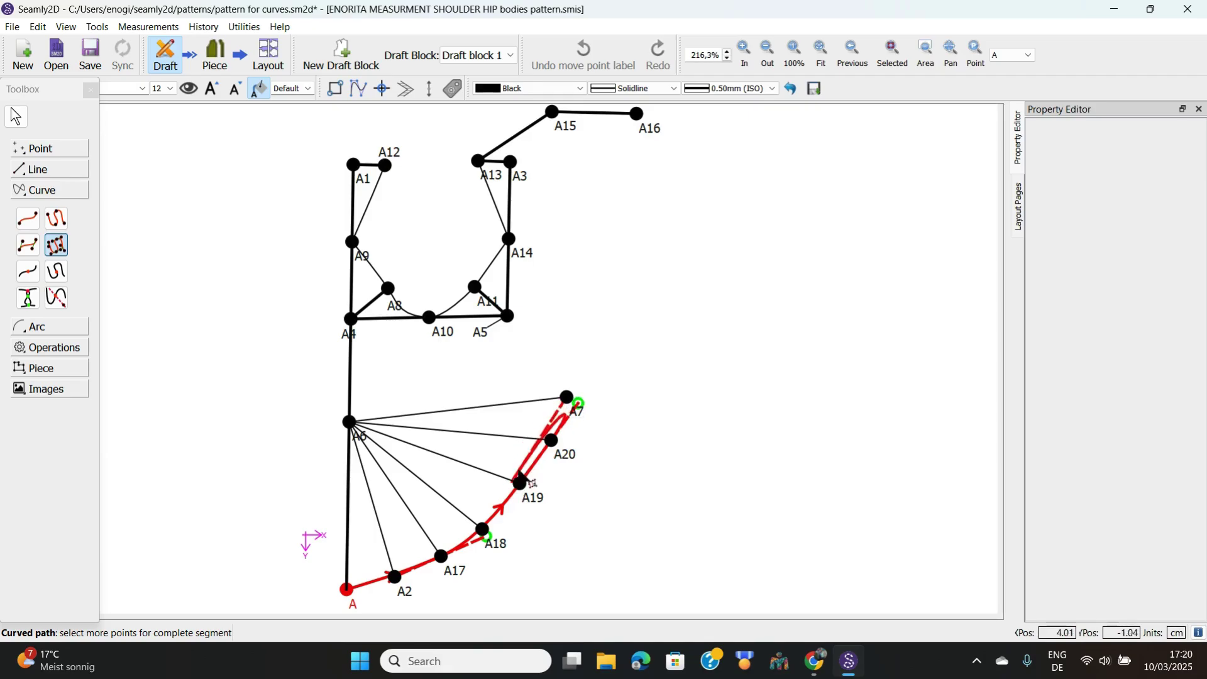
pyautogui.click(571, 401)
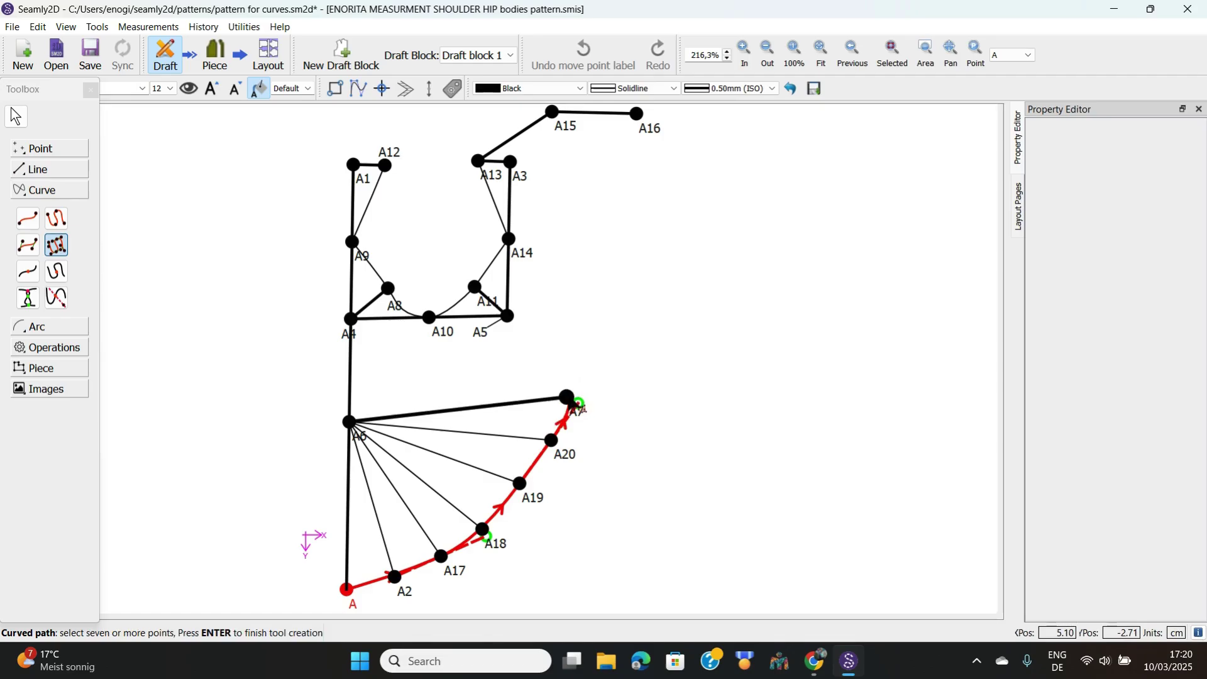
pyautogui.press('Return')
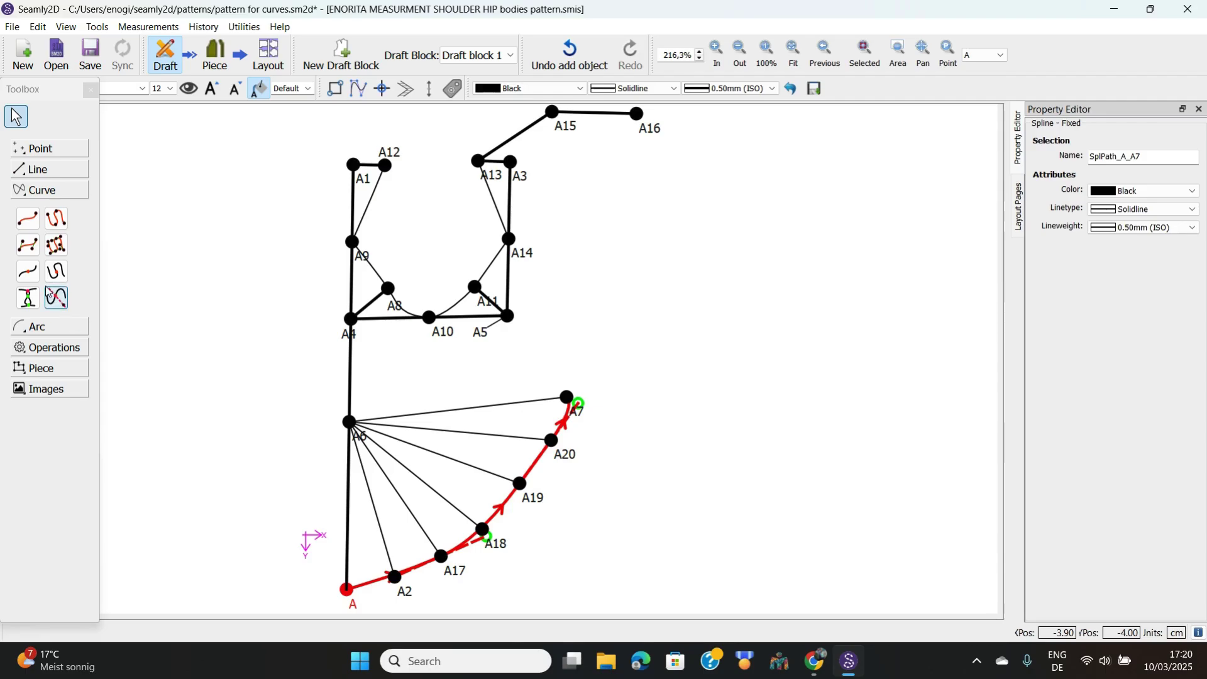
# Add an Intersect Curve and Axis point on the A12–A13 spline, using A3 as axis point and aiming the axis toward A4 at 224.17°.
pyautogui.click(57, 298)
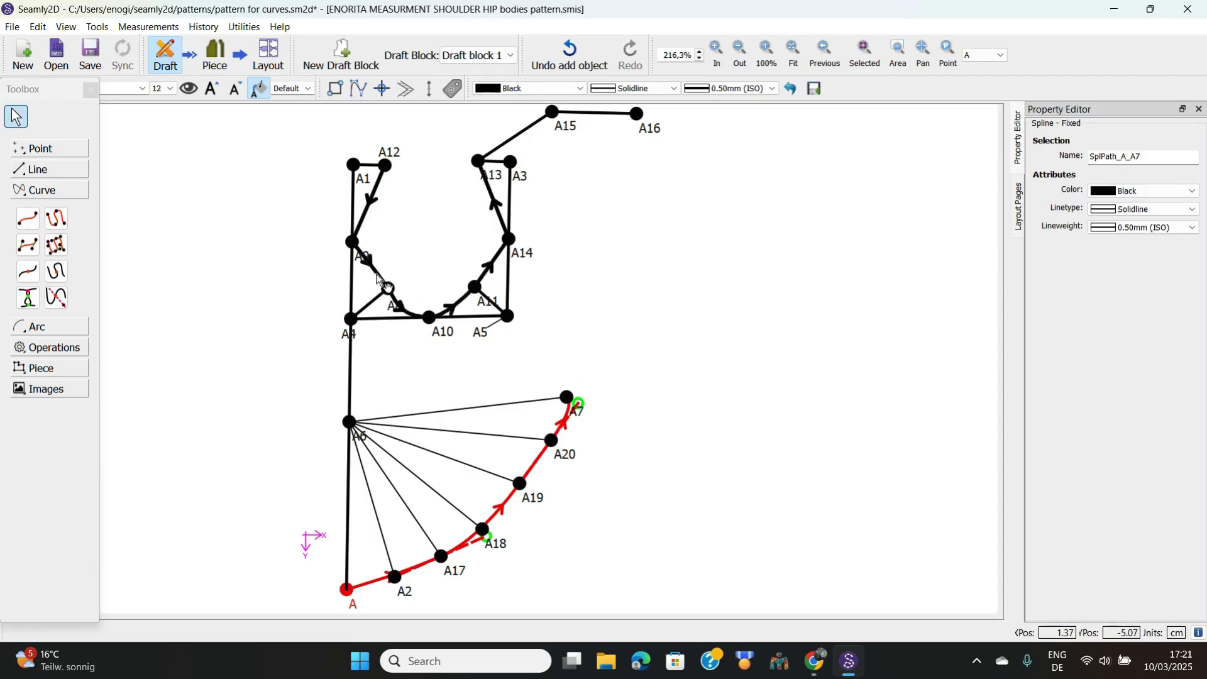
pyautogui.click(56, 297)
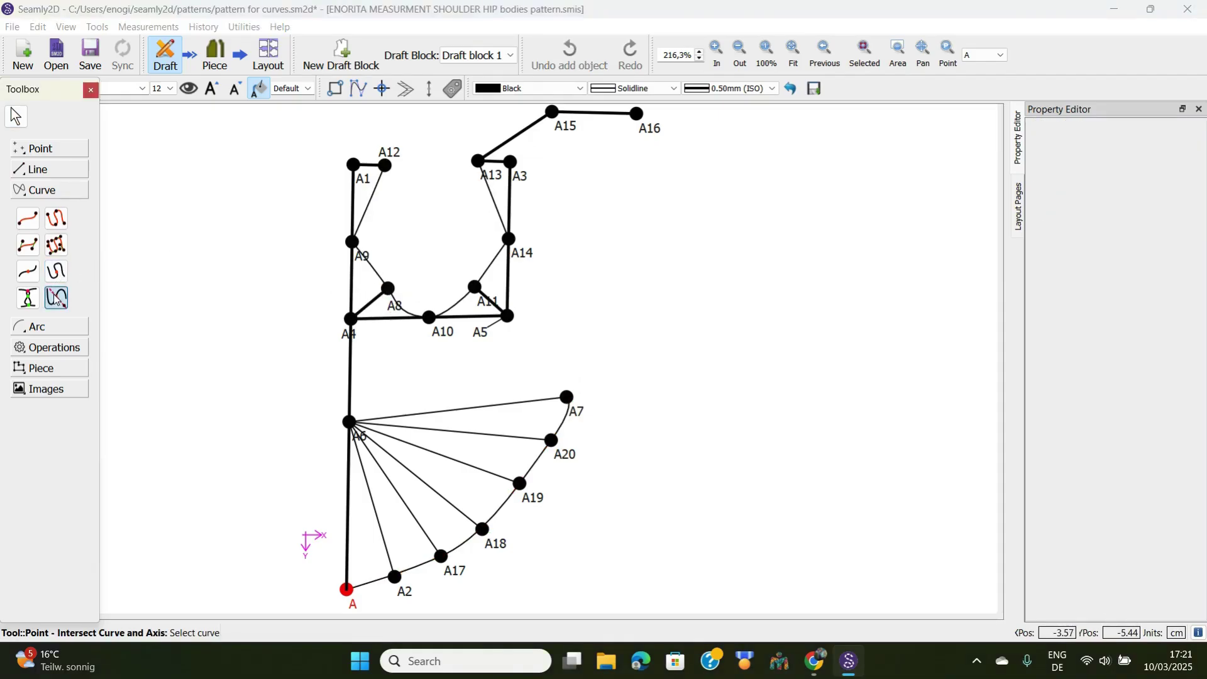
pyautogui.click(371, 270)
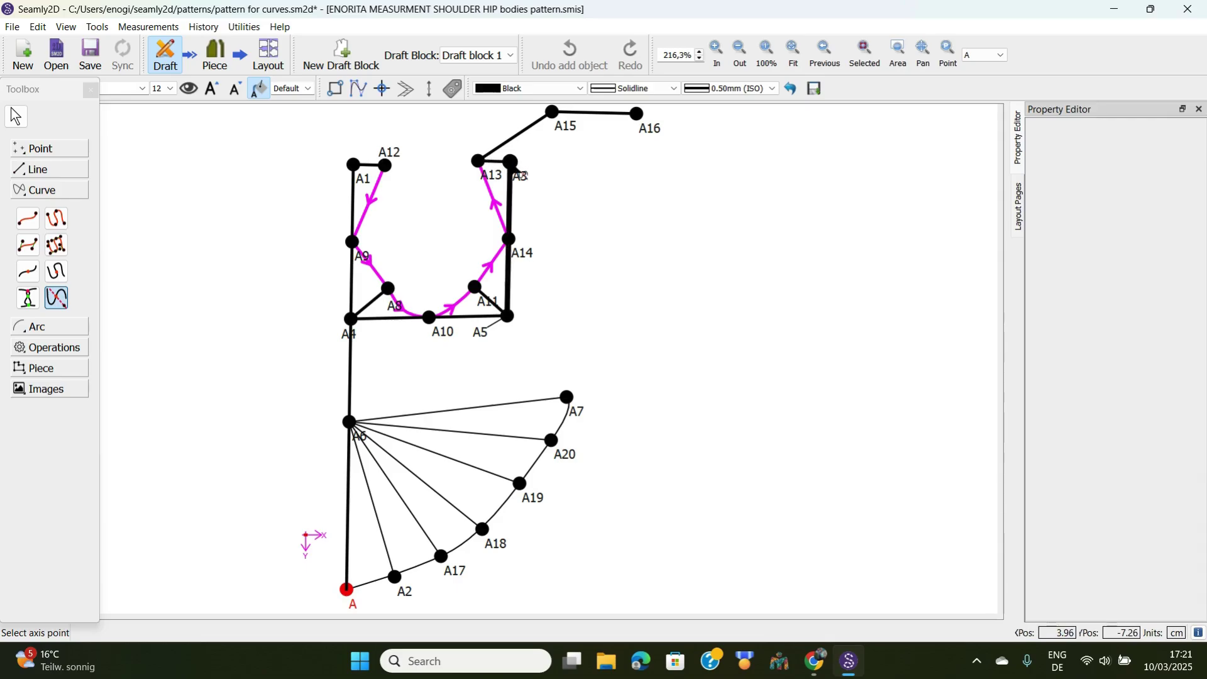
pyautogui.click(511, 164)
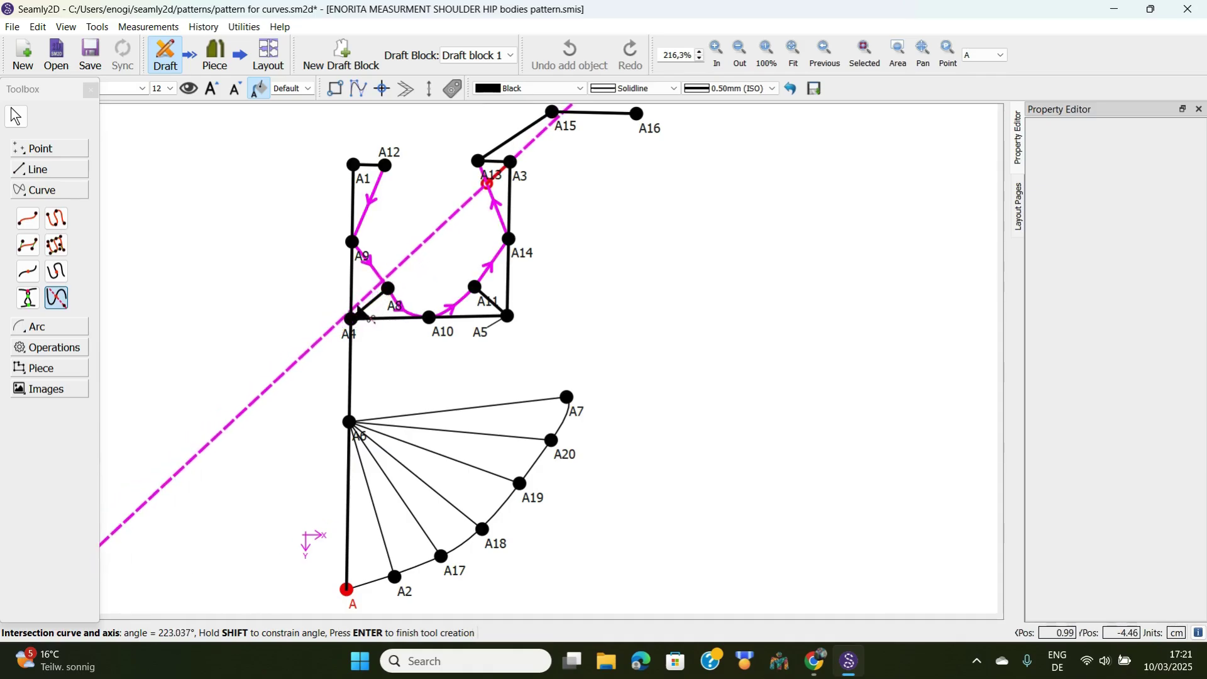
pyautogui.click(355, 322)
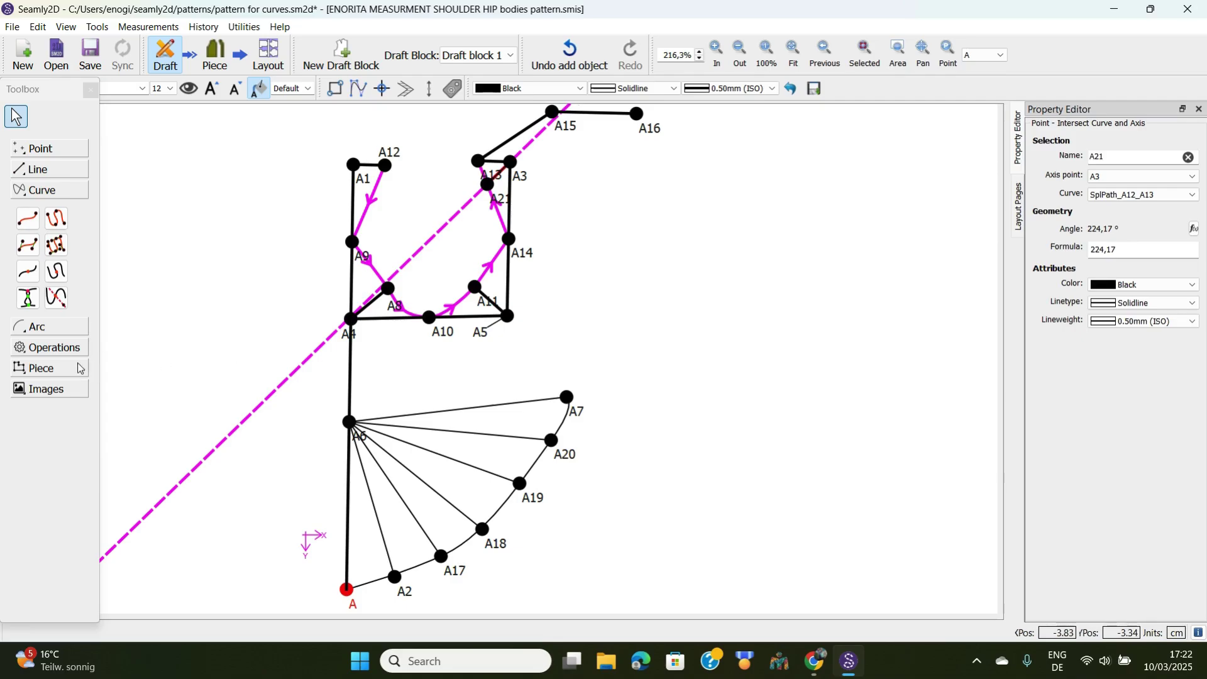
pyautogui.click(43, 327)
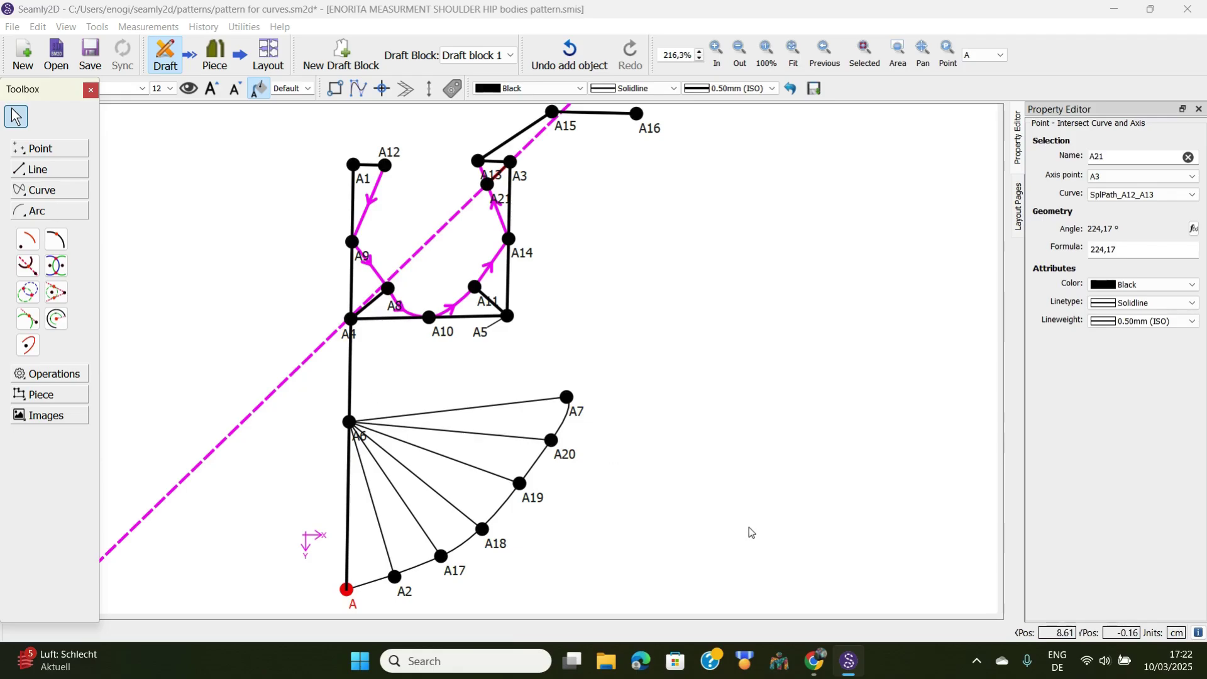
pyautogui.moveTo(815, 664)
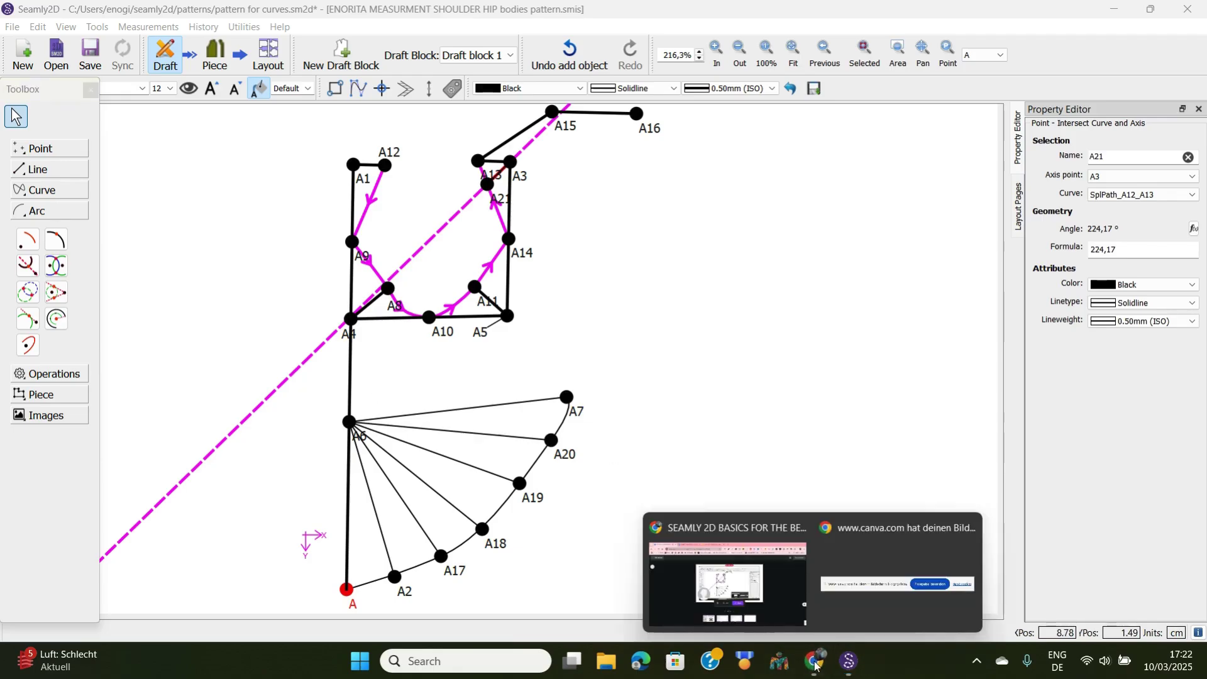